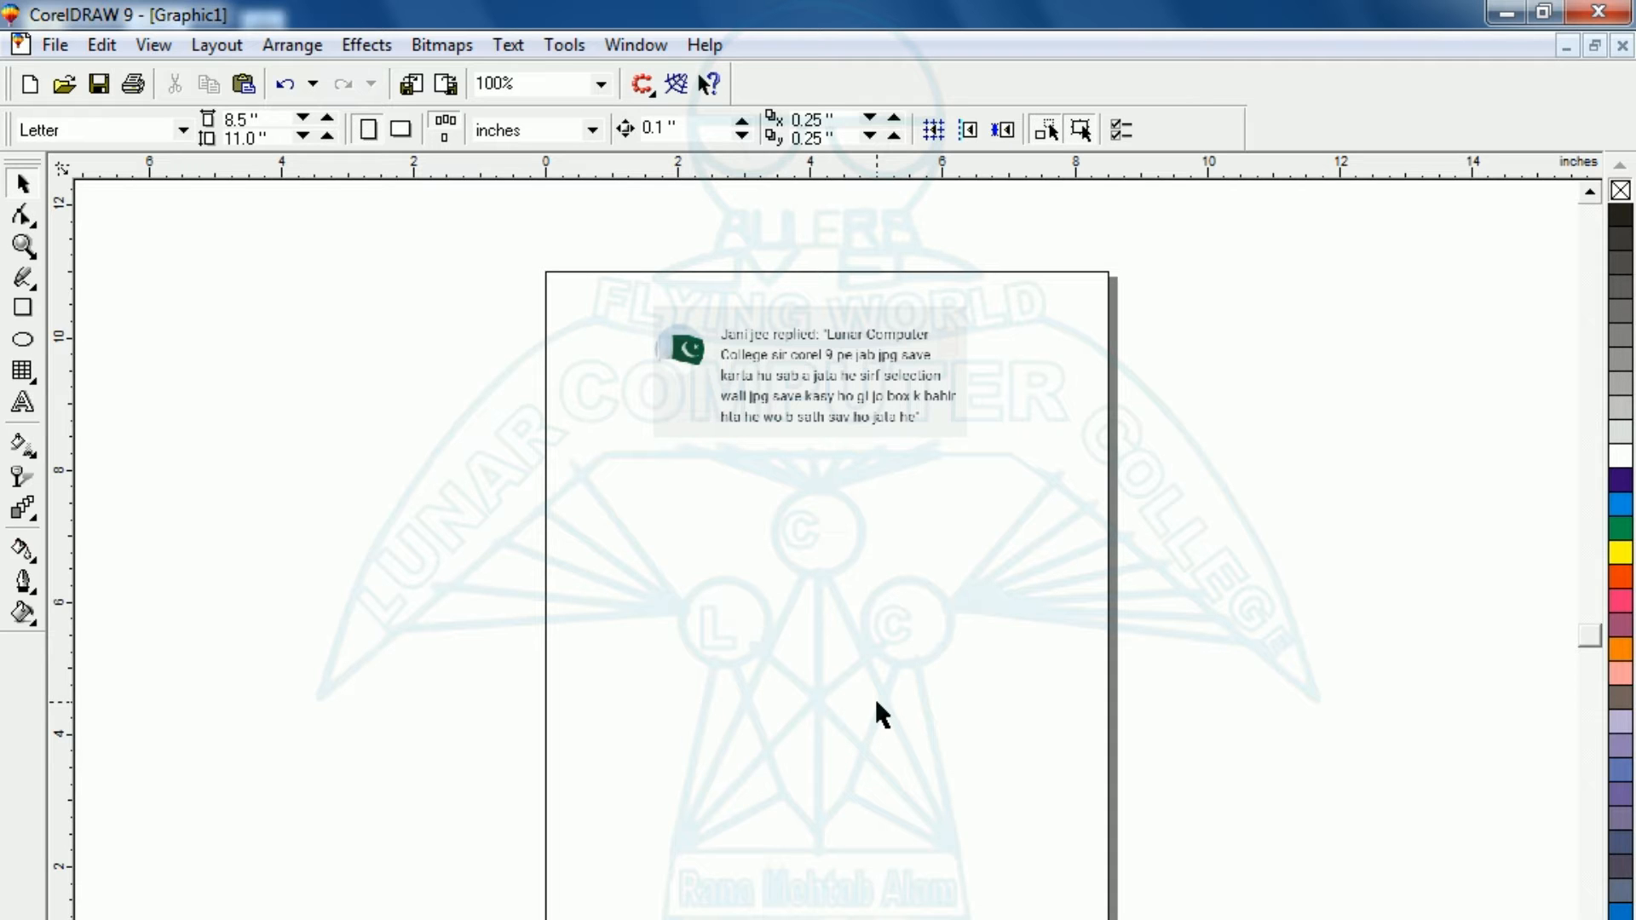
Examine the pasted comment image near the head of the page up close.
click(871, 380)
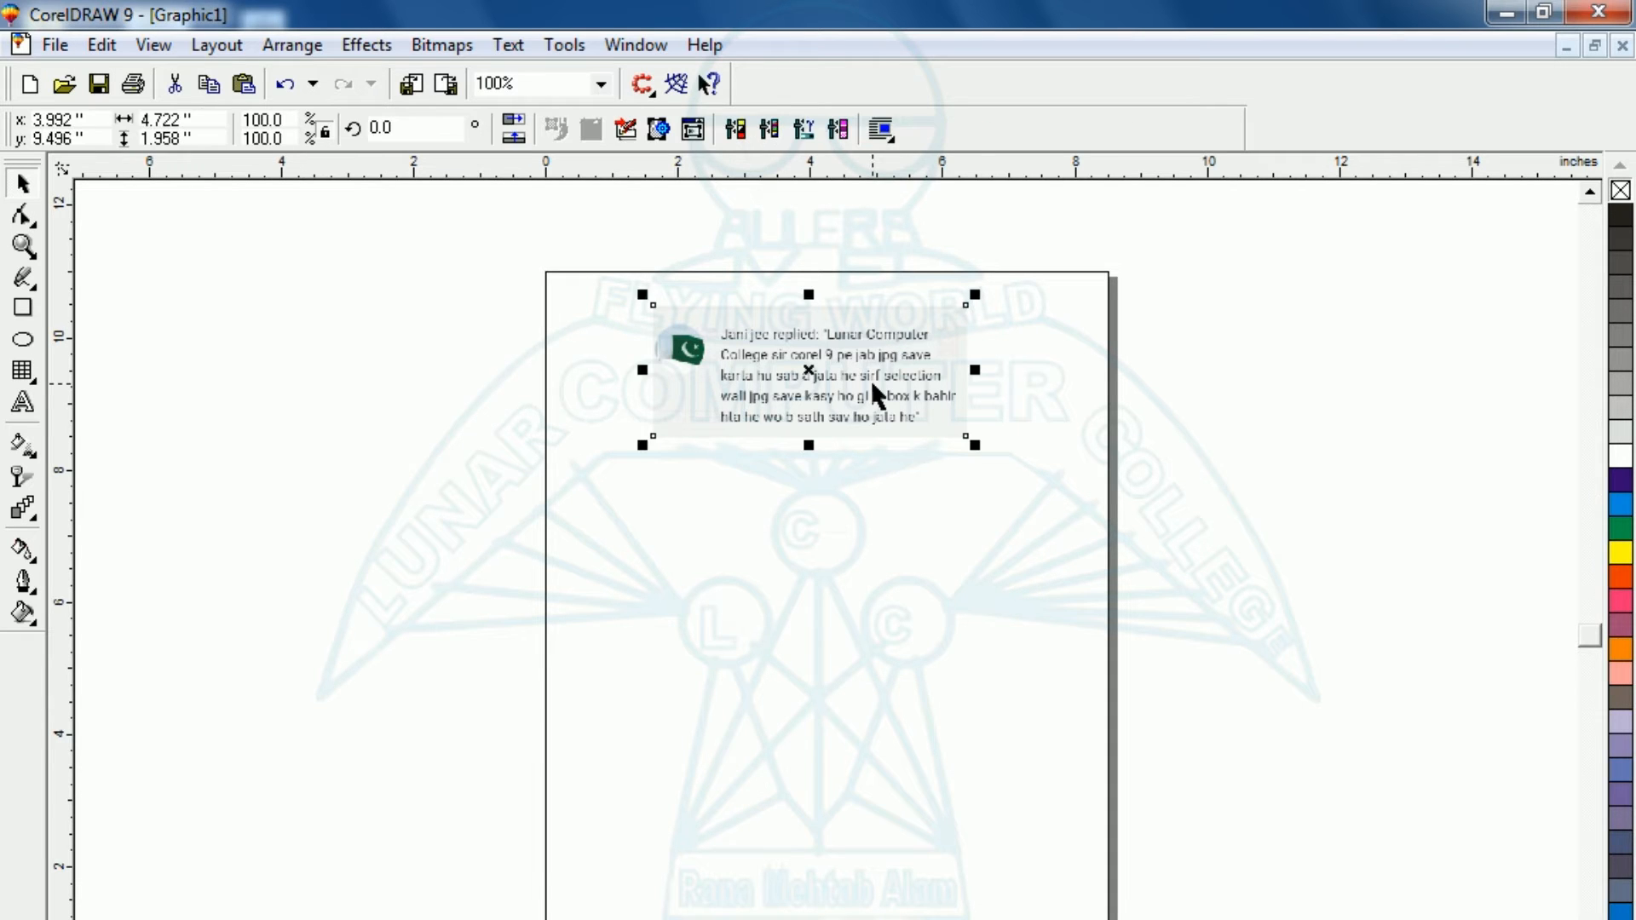
key(shift+F2)
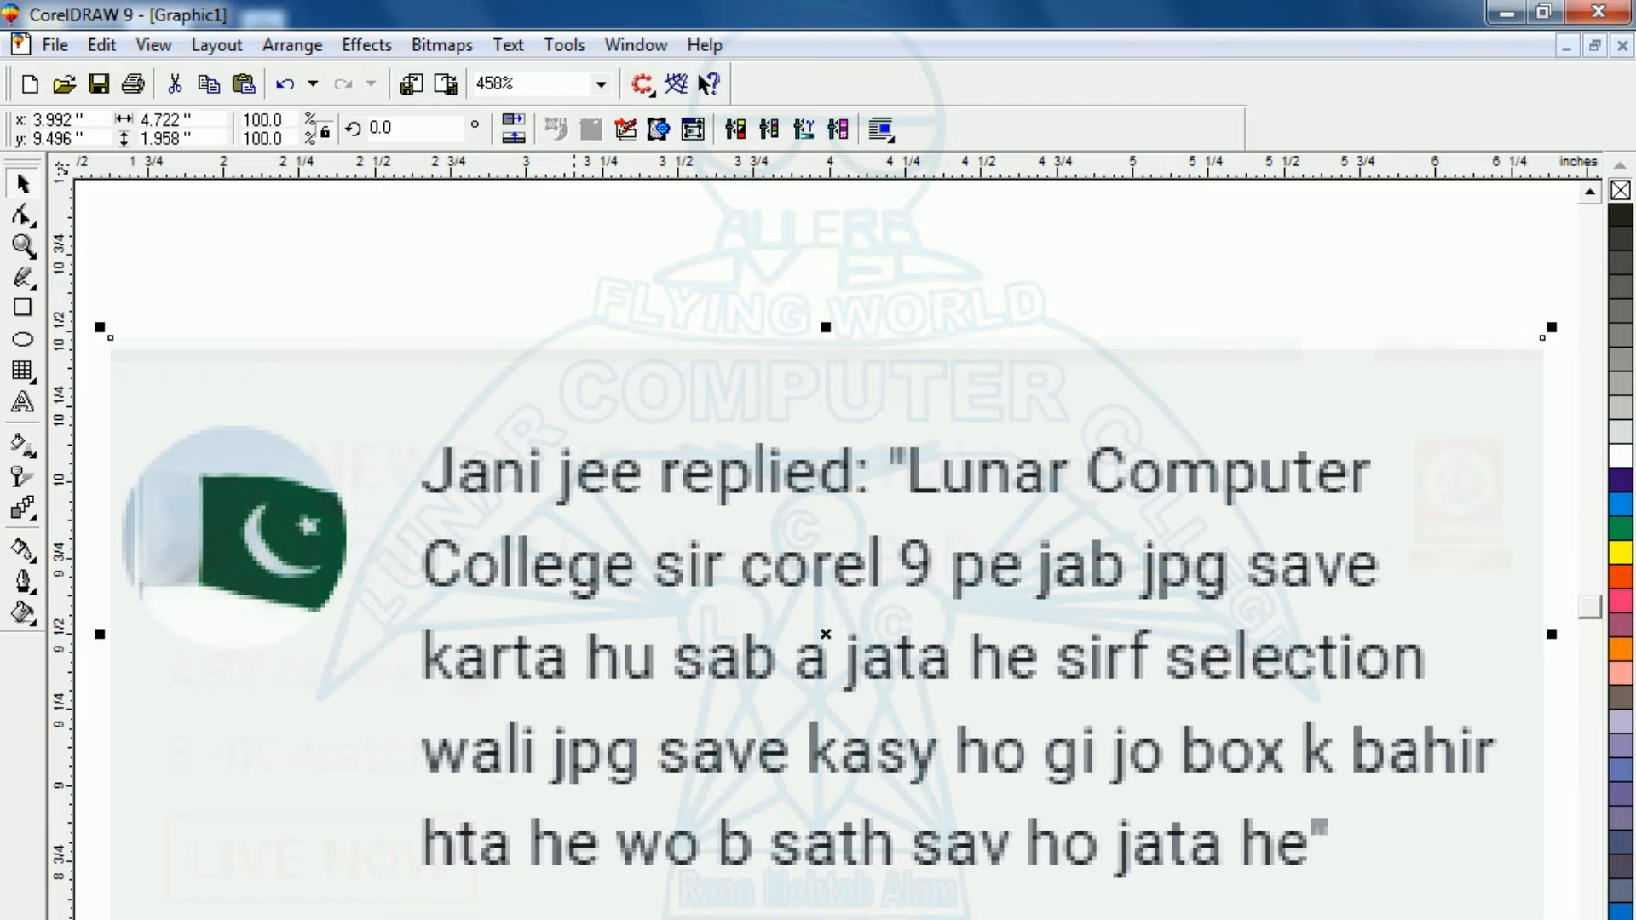
key(F3)
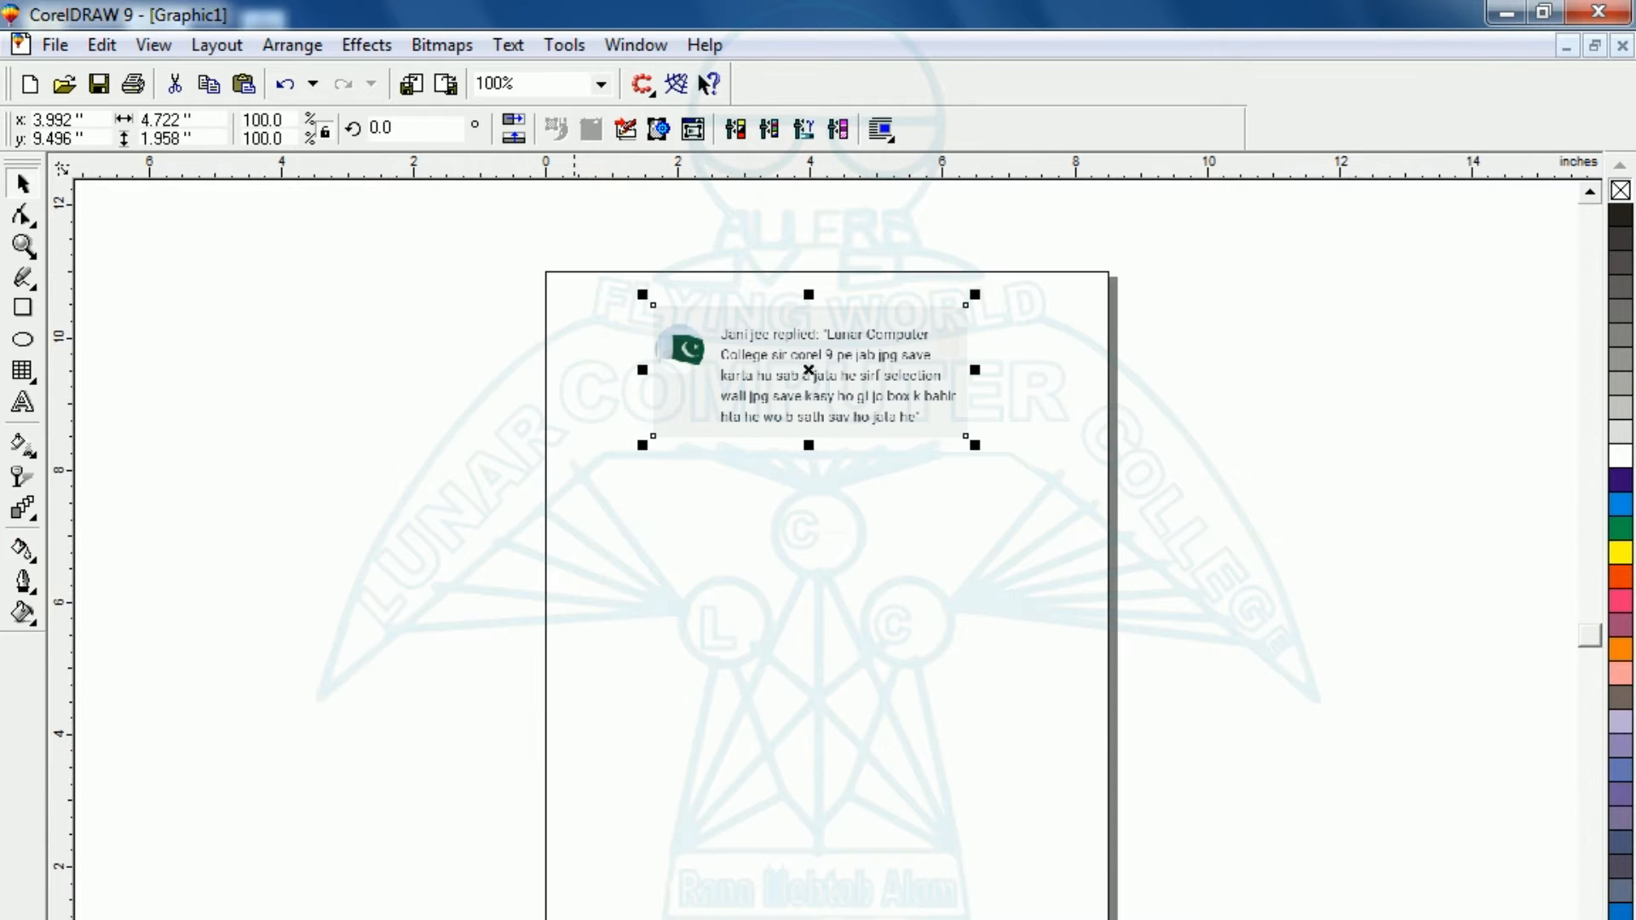
click(712, 843)
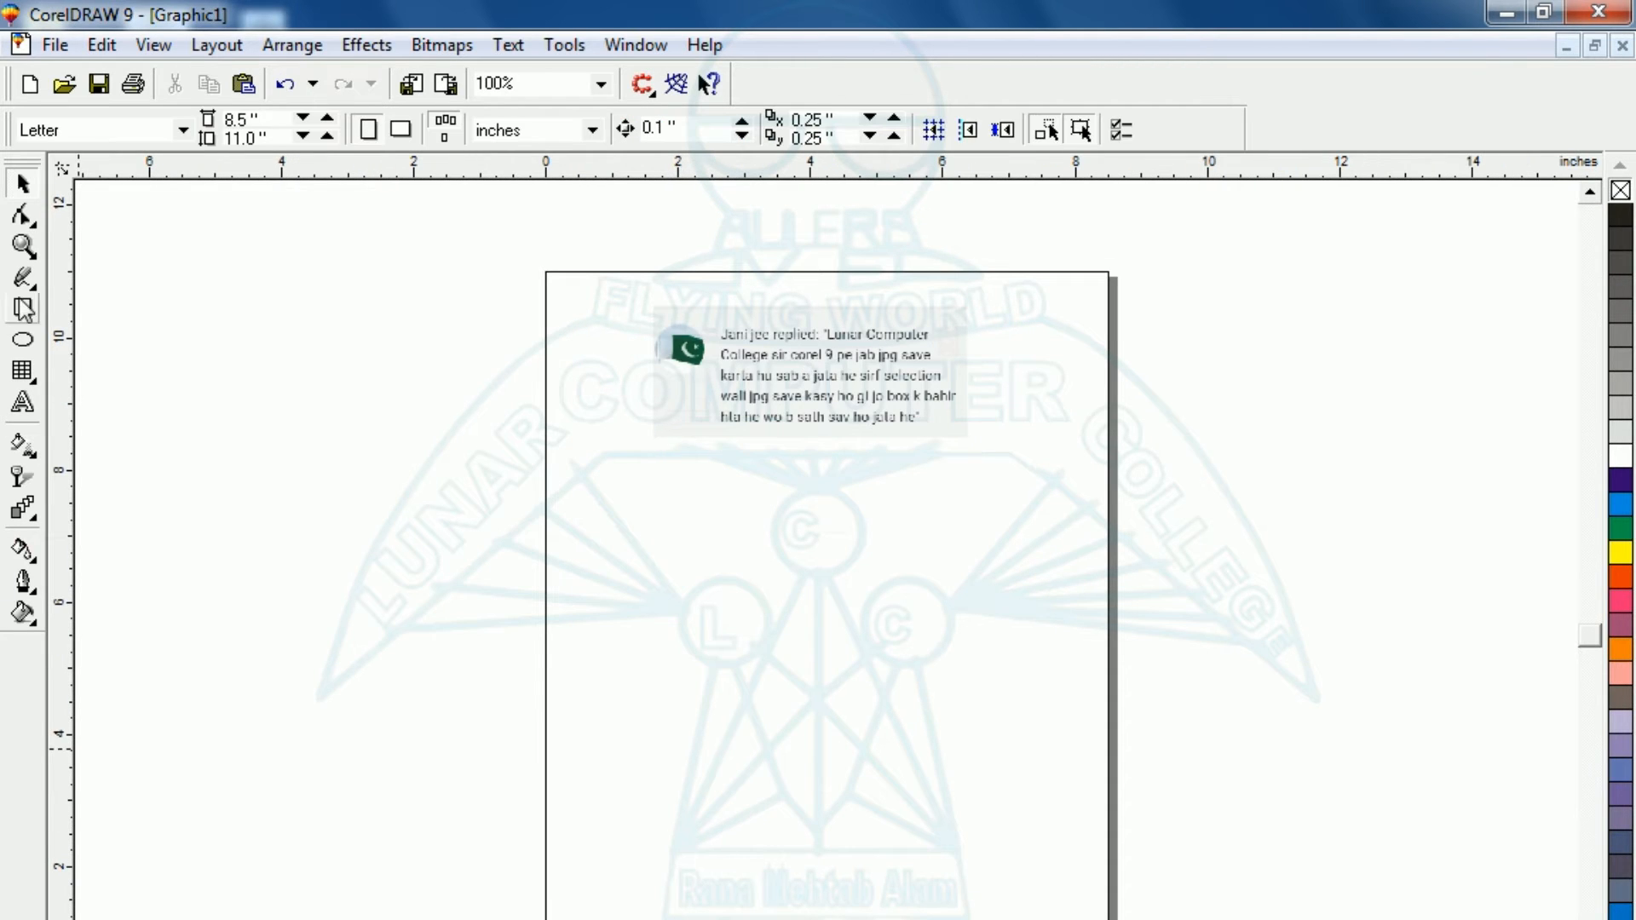
Draw a narrow upright ellipse about 0.37 by 1.74 inches and make a copy rotated clockwise about its lower end.
click(23, 340)
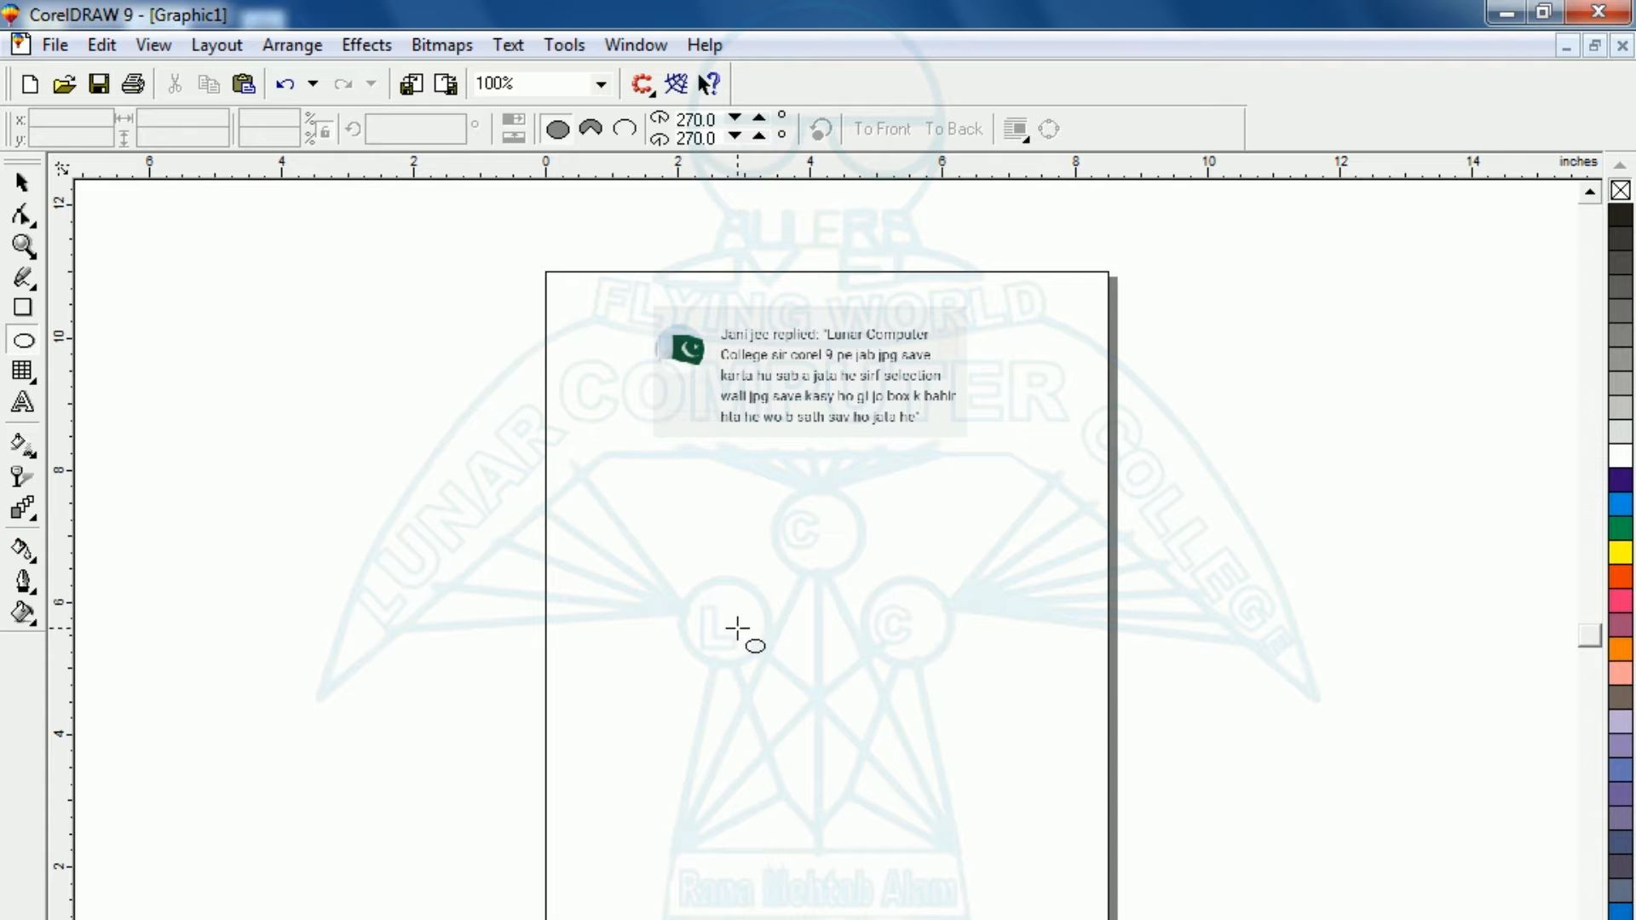
drag(711, 582, 734, 698)
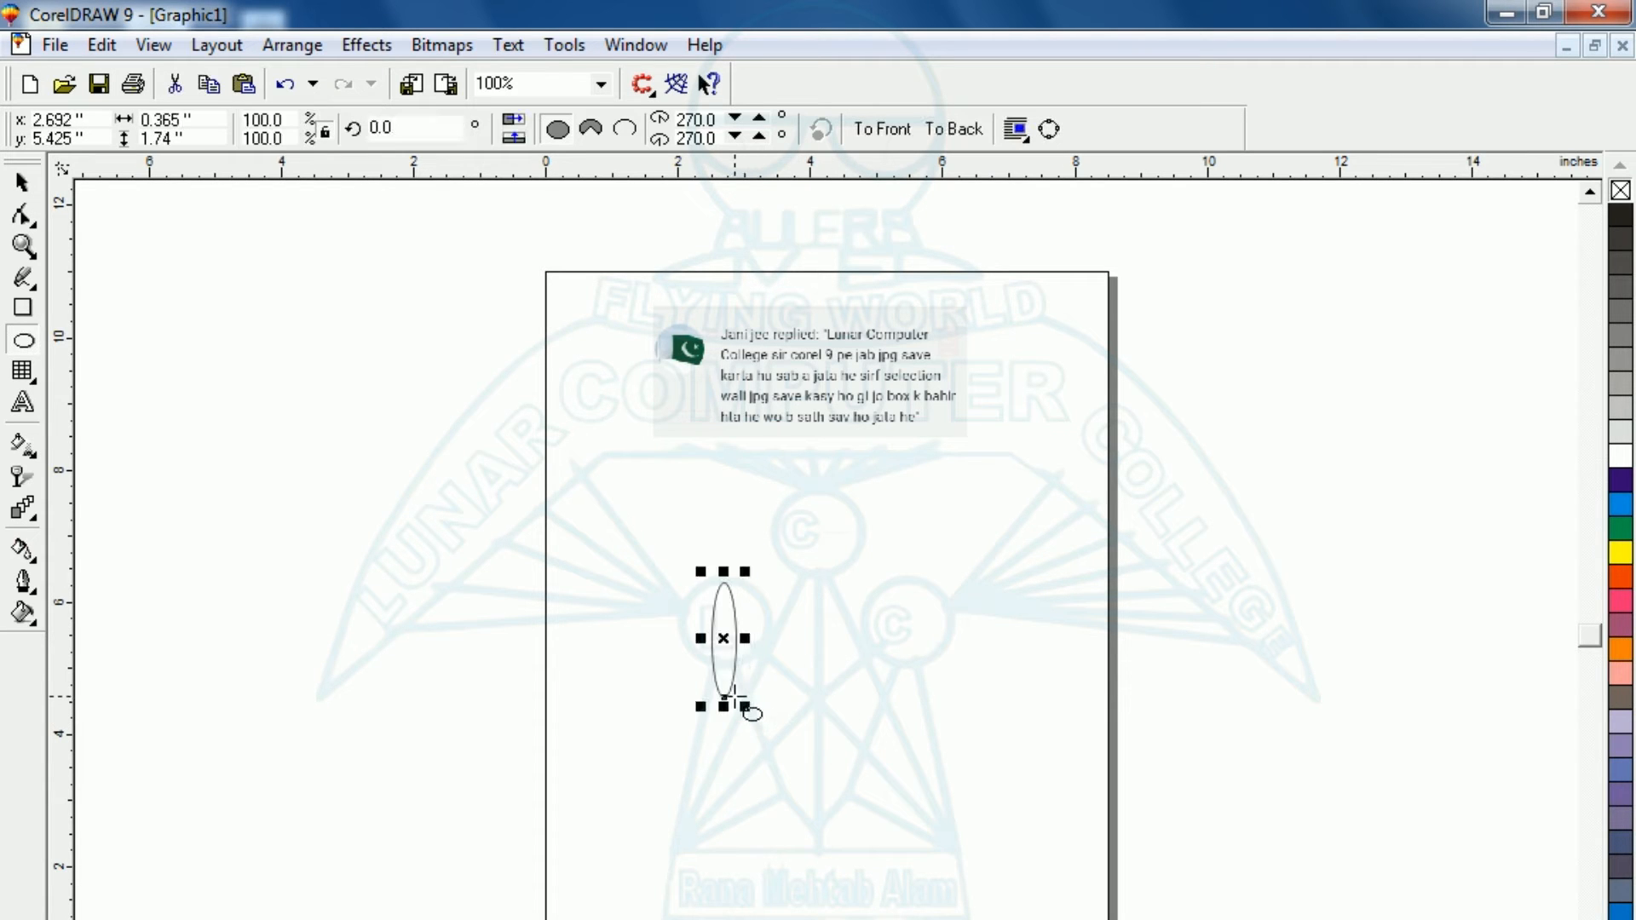
key(shift+F2)
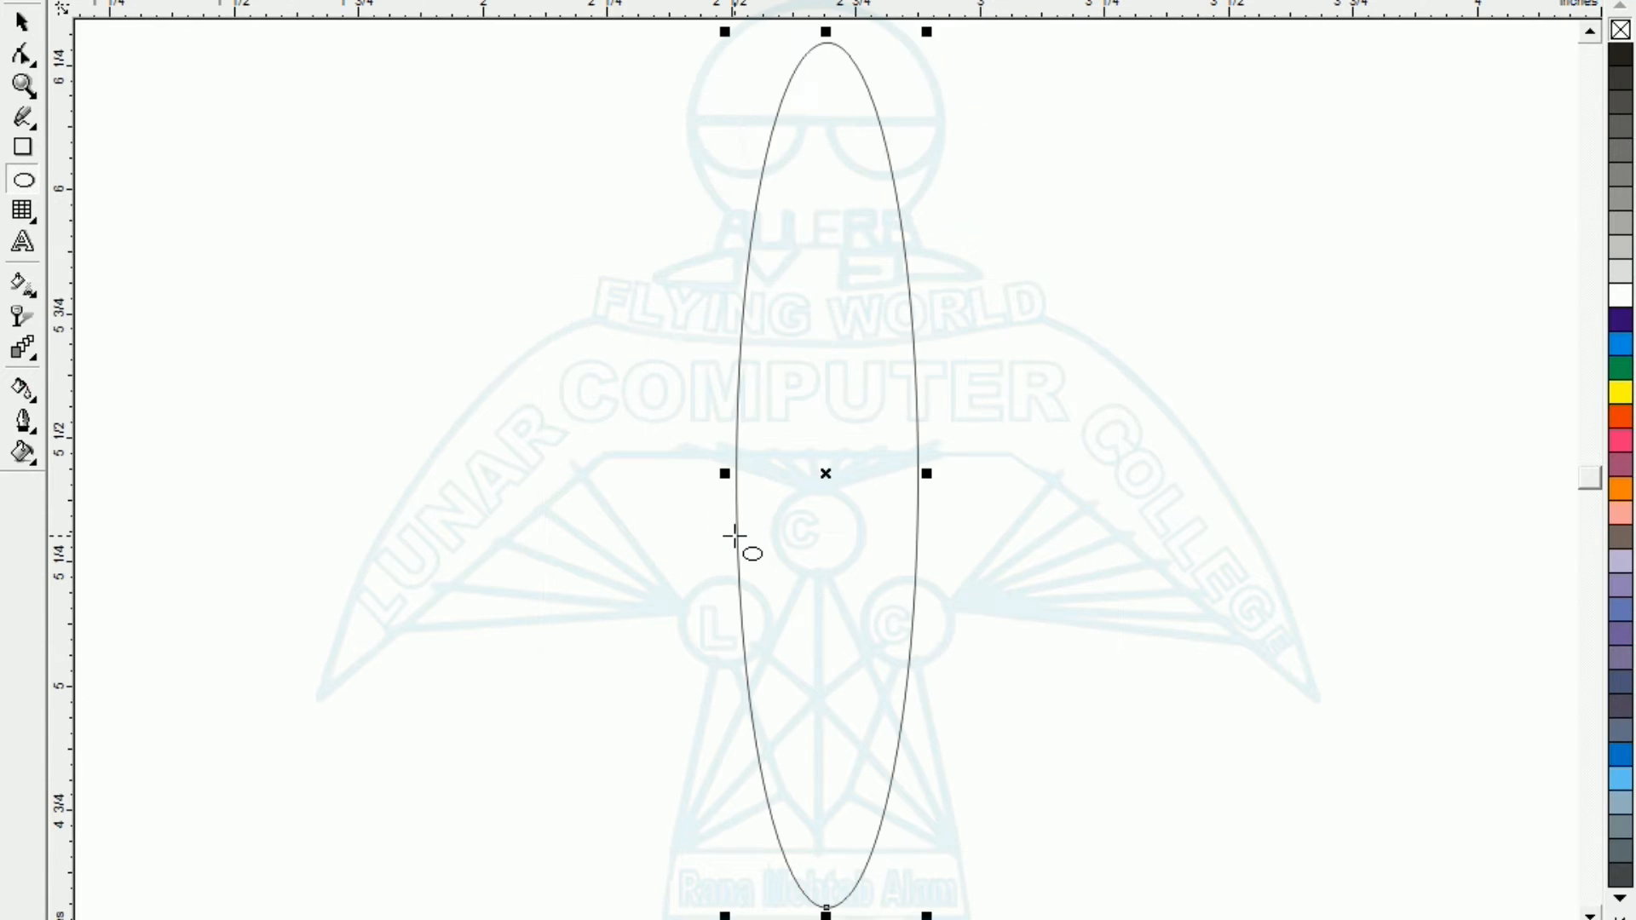
click(828, 480)
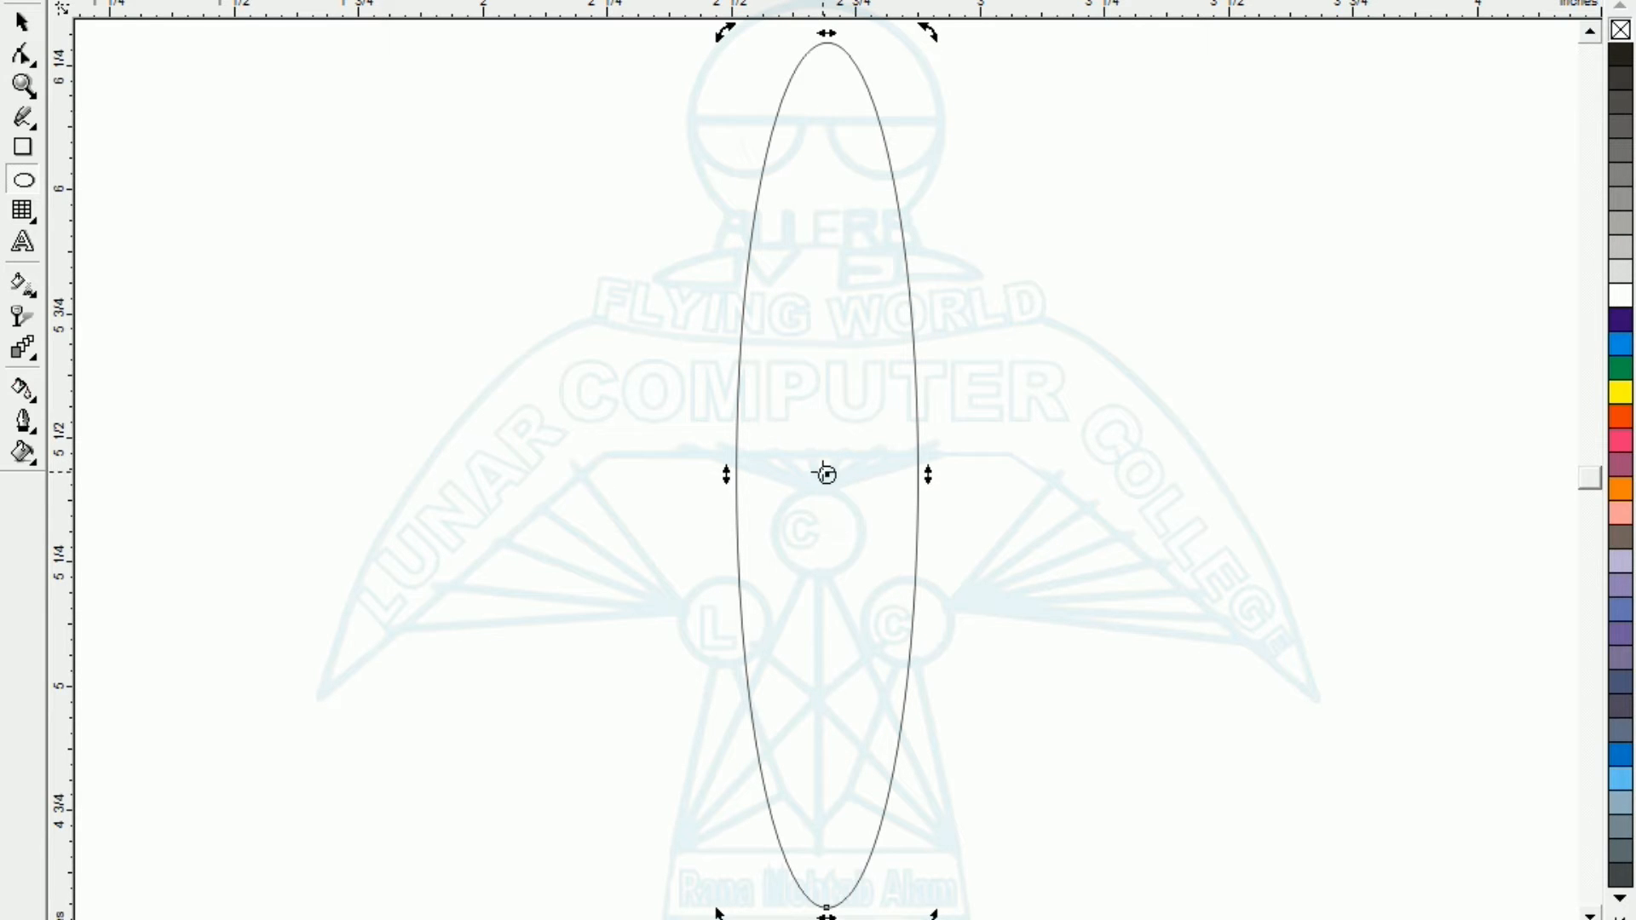
drag(826, 474, 826, 908)
drag(928, 39, 1055, 130)
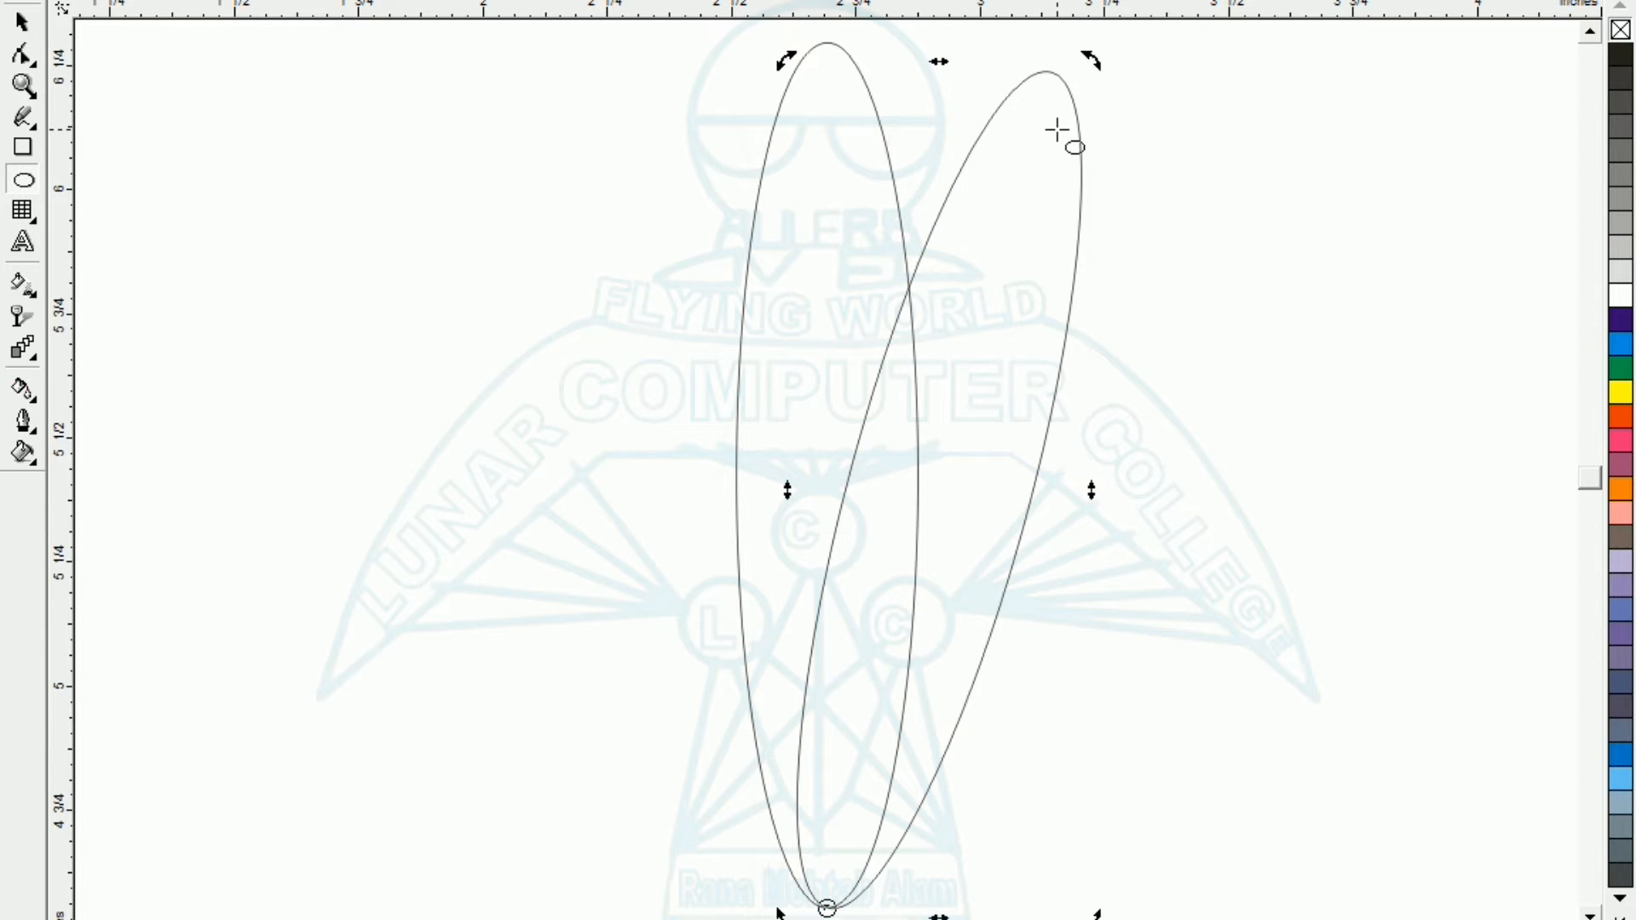
Repeat the rotated ellipse copy until the petals form a full circular flower.
key(ctrl+r)
key(ctrl+r)
key(ctrl+r)
key(ctrl+r)
key(ctrl+r)
key(ctrl+r)
key(ctrl+r)
key(ctrl+r)
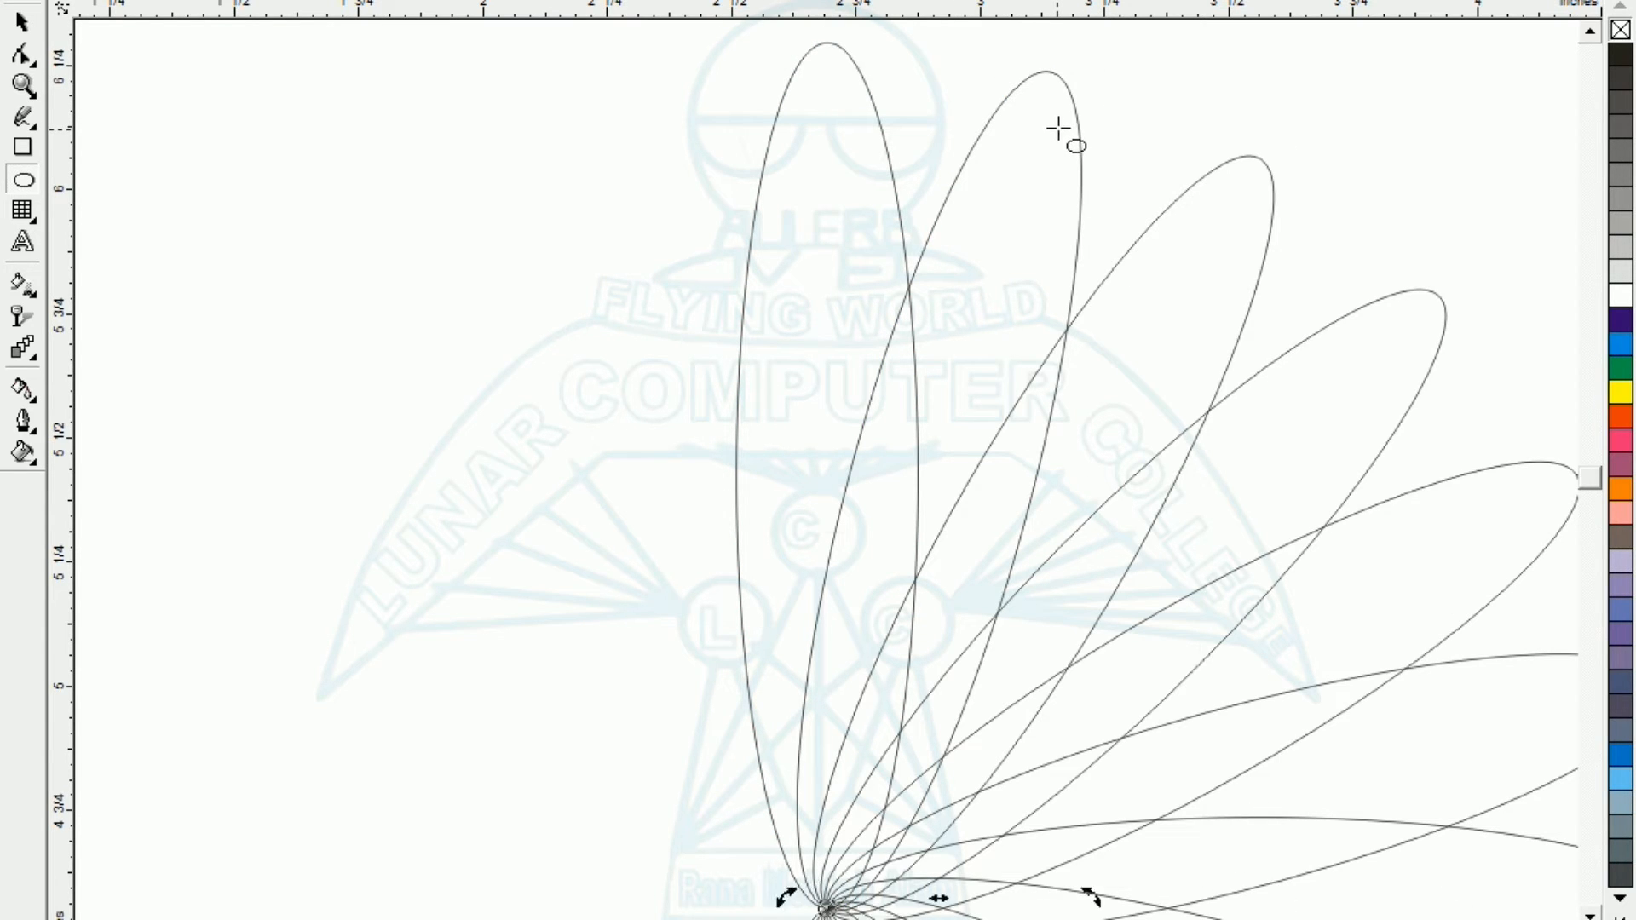
key(ctrl+r)
key(ctrl+r)
key(ctrl+r)
key(ctrl+r)
key(ctrl+r)
key(ctrl+r)
key(ctrl+r)
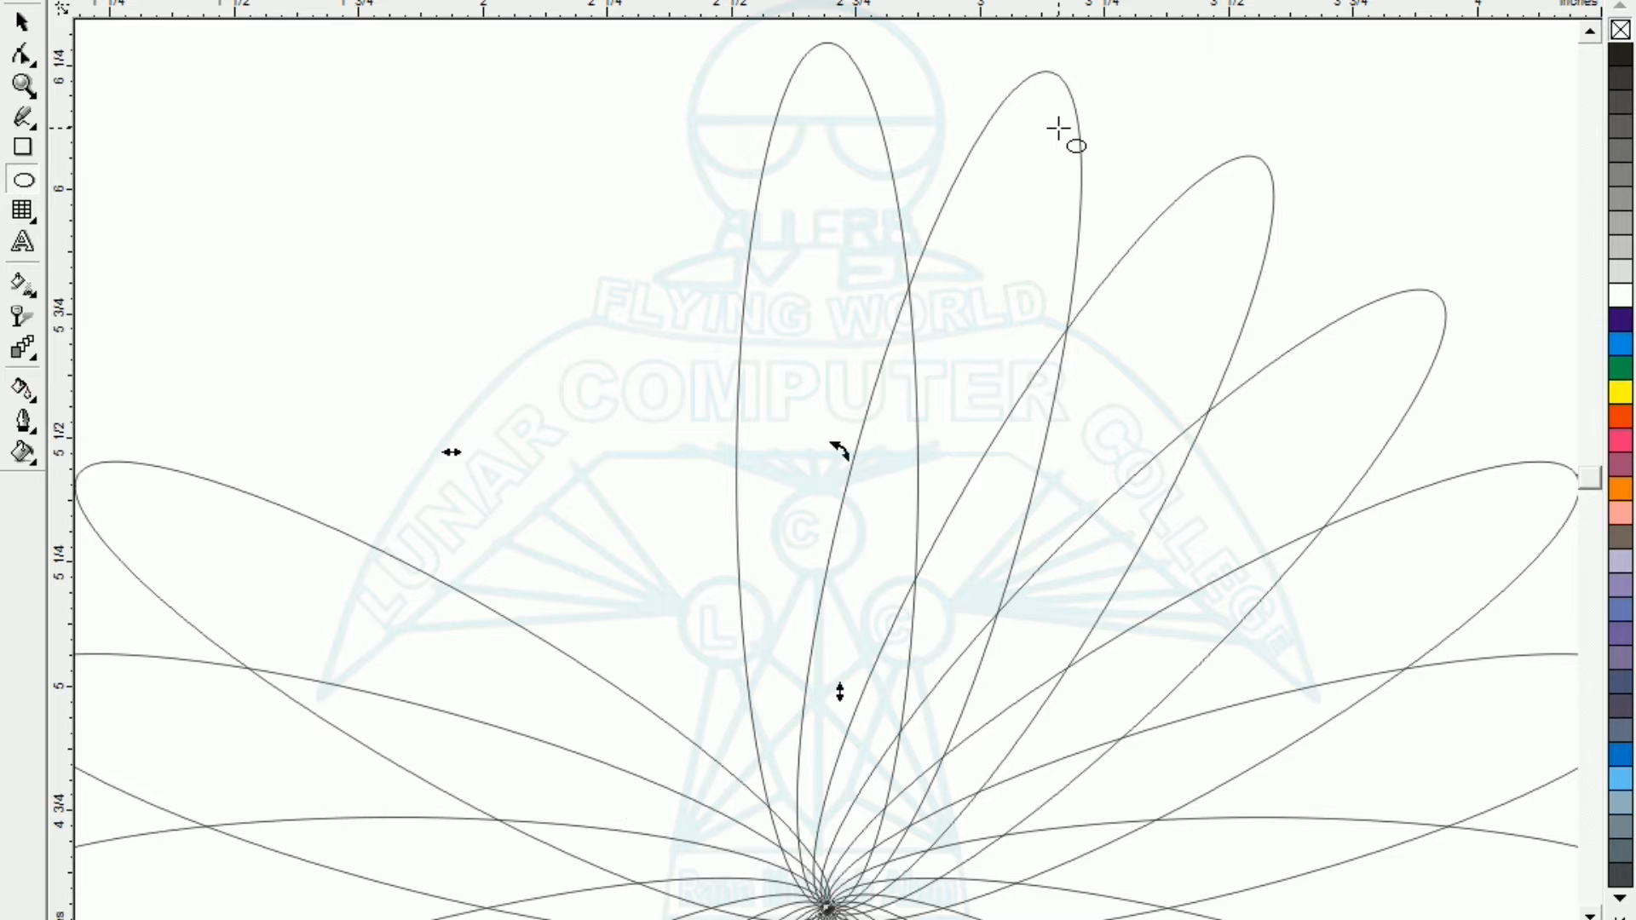
key(ctrl+r)
key(F3)
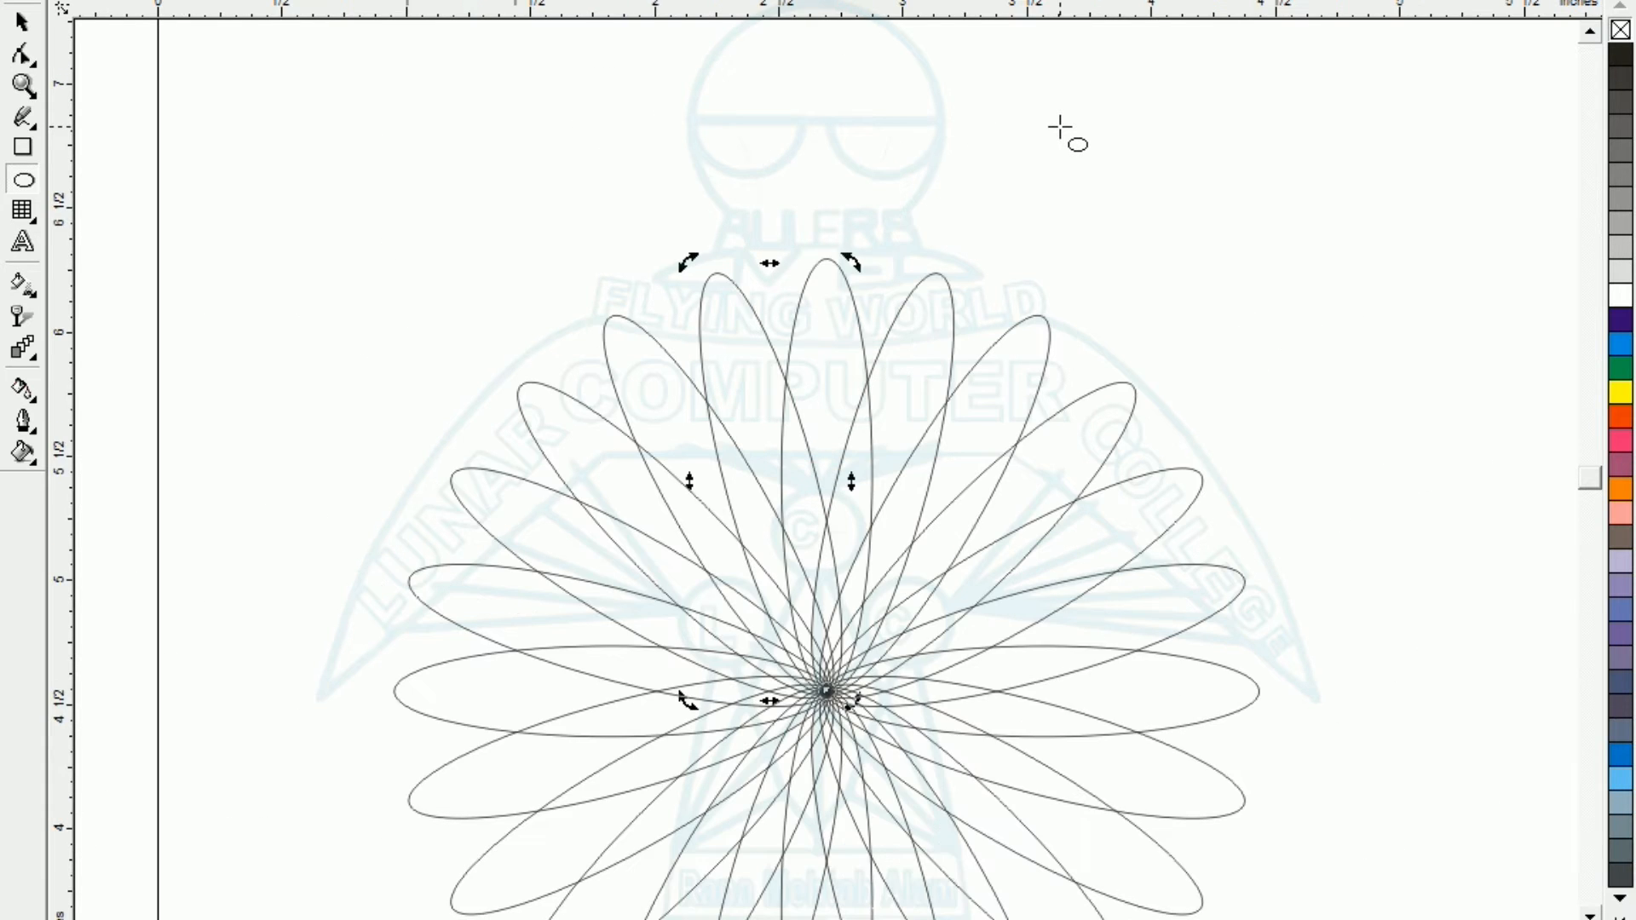
key(F3)
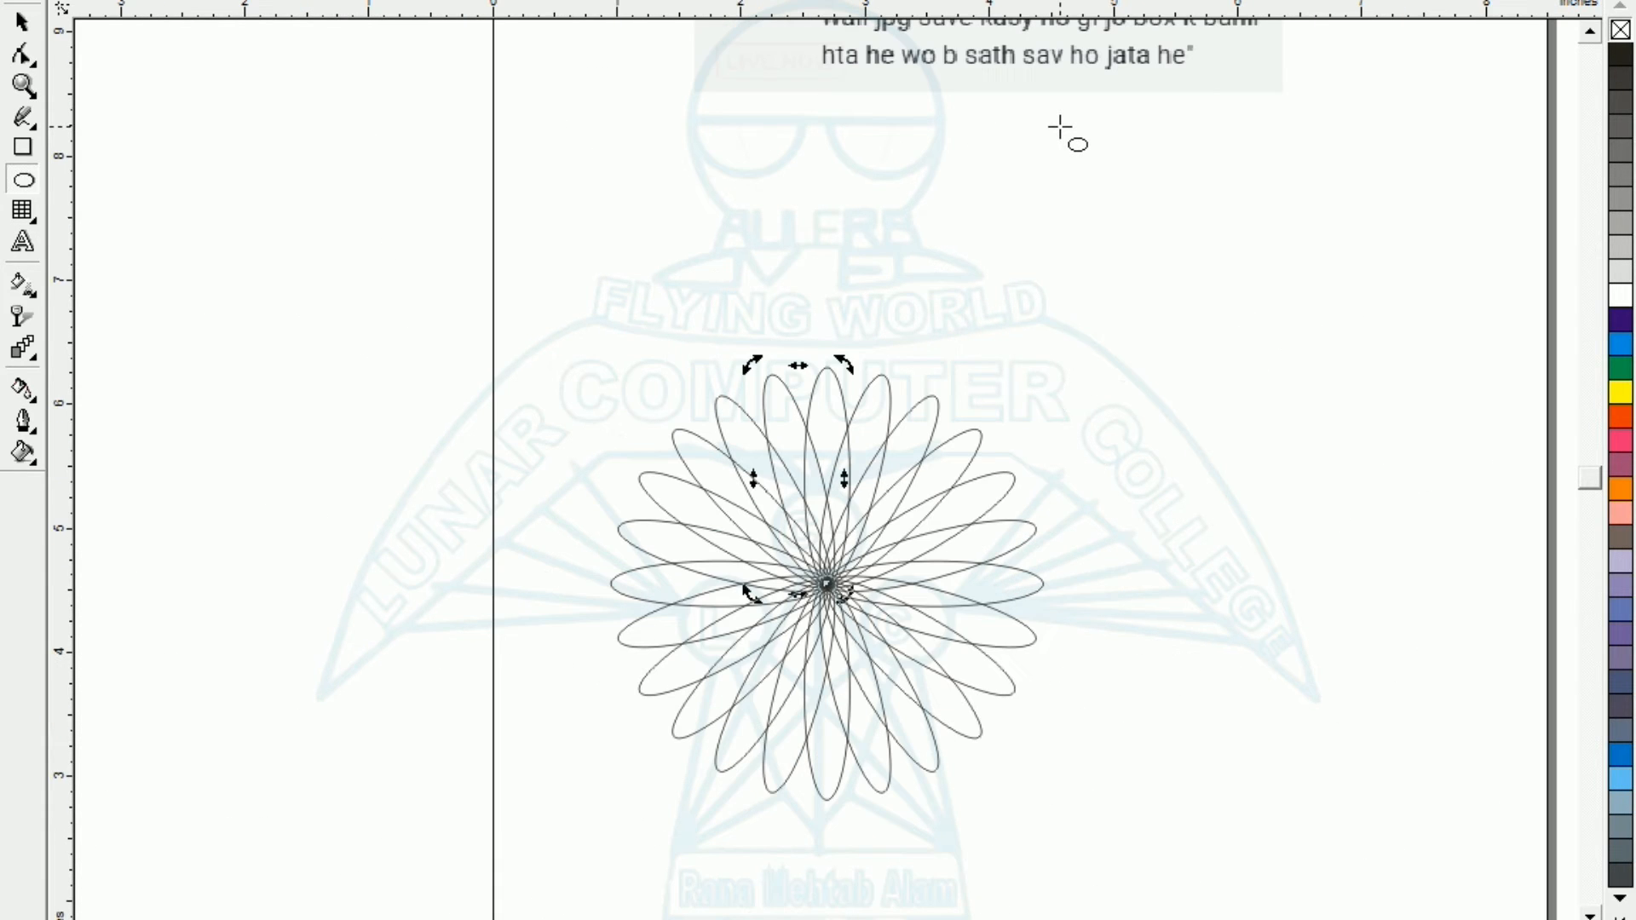
Fill all the flower's petals with blue and give them yellow outlines.
click(22, 24)
drag(478, 177, 716, 545)
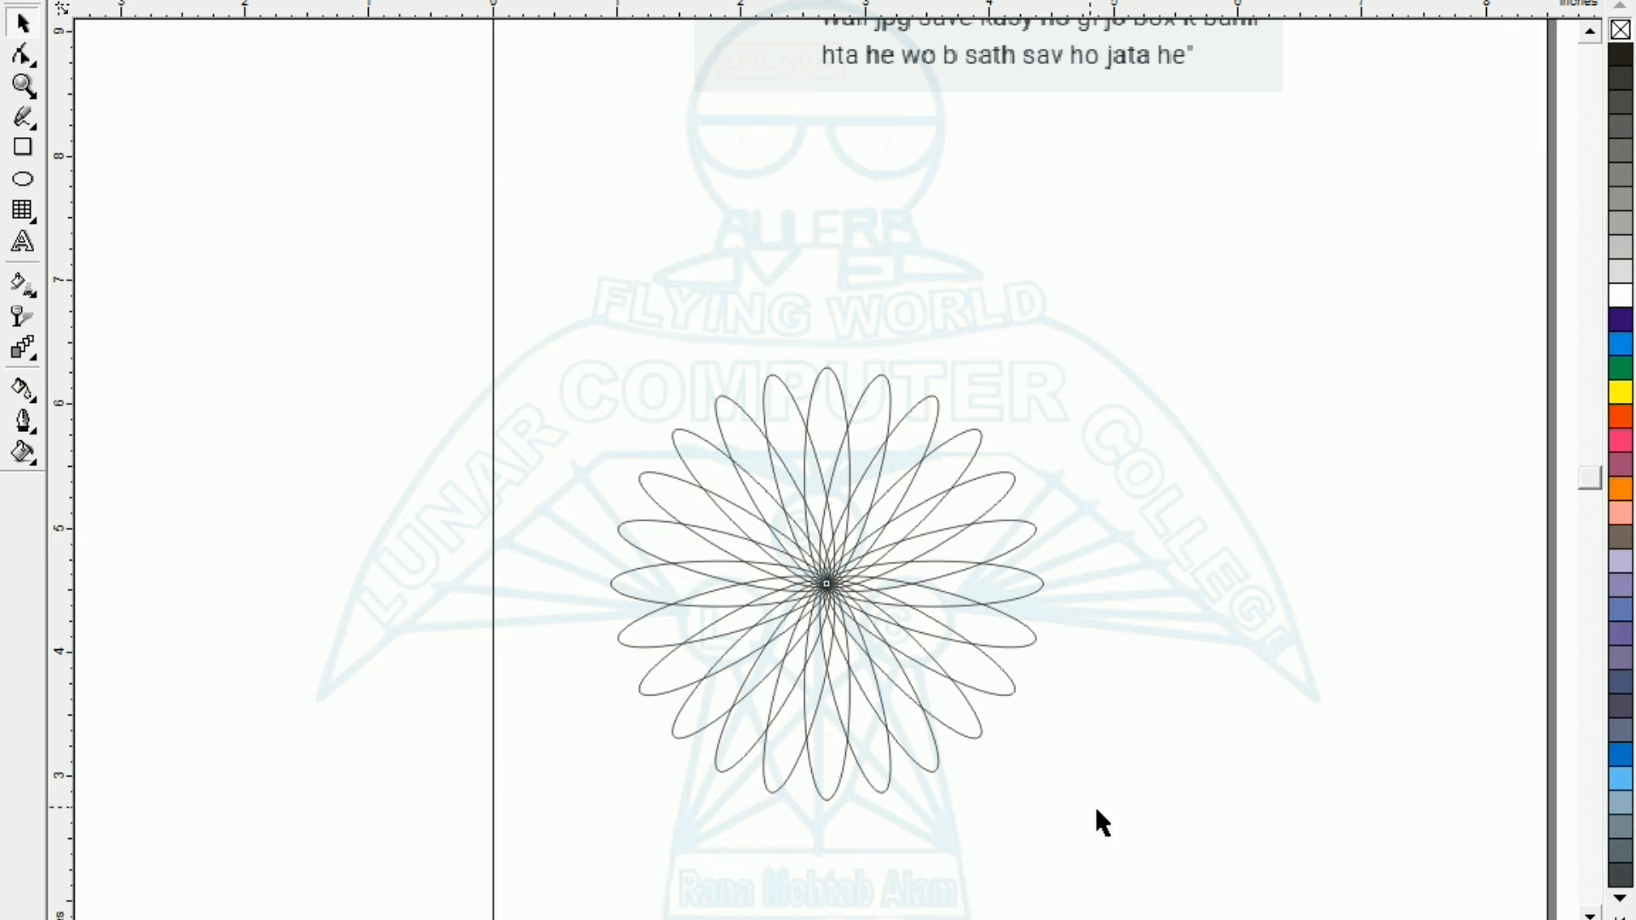
drag(1203, 886, 1203, 886)
click(1620, 343)
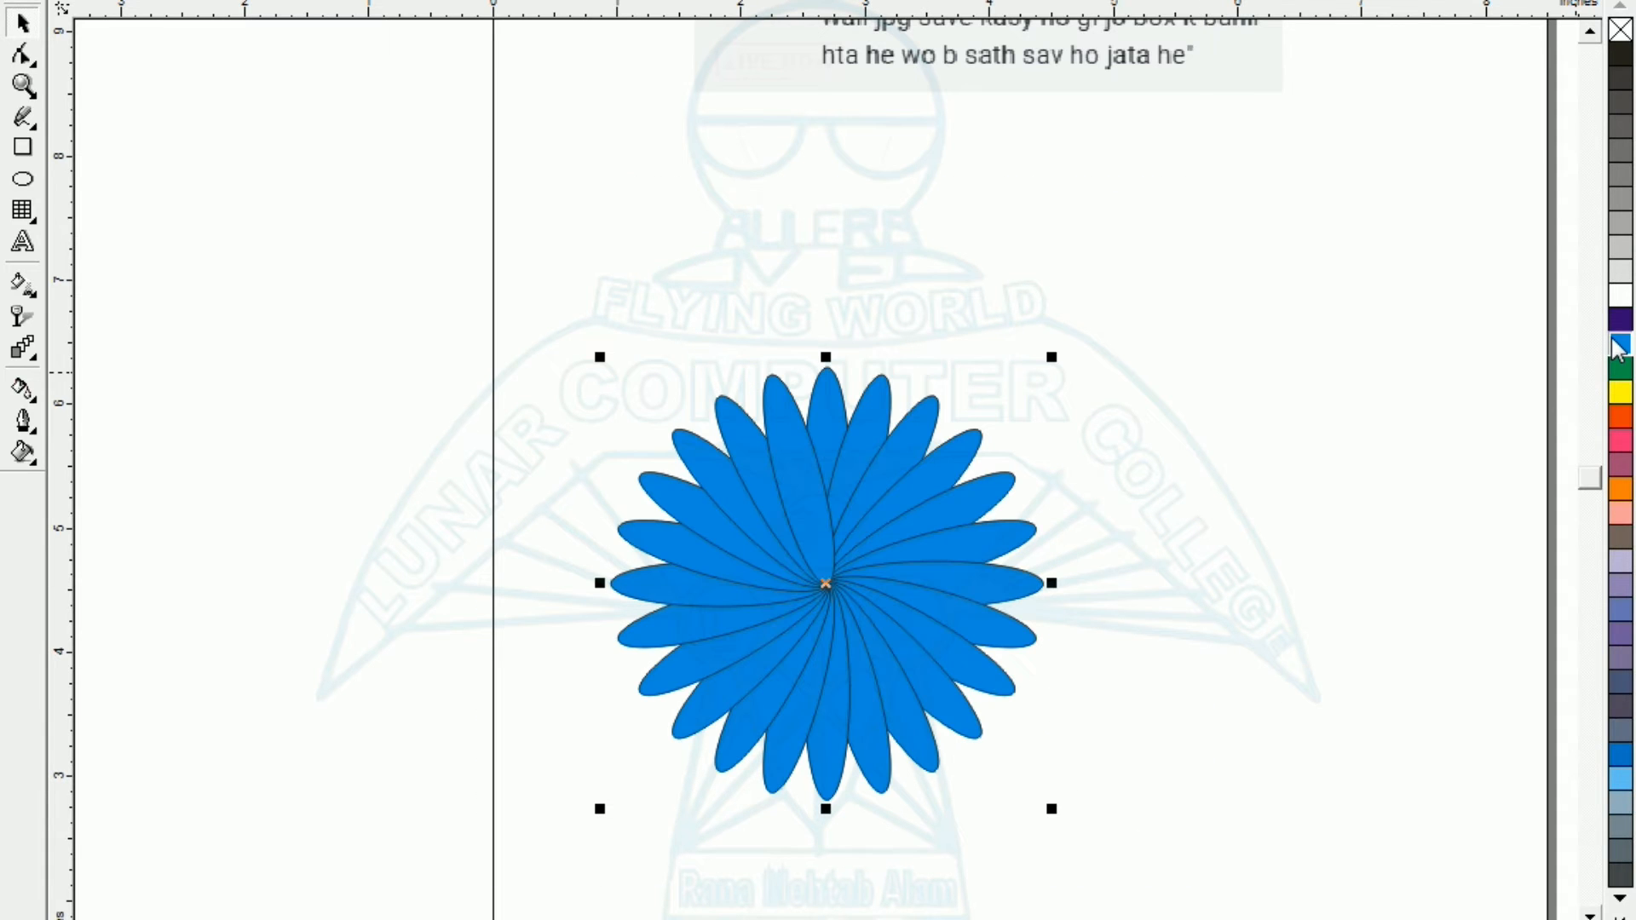
right_click(1619, 393)
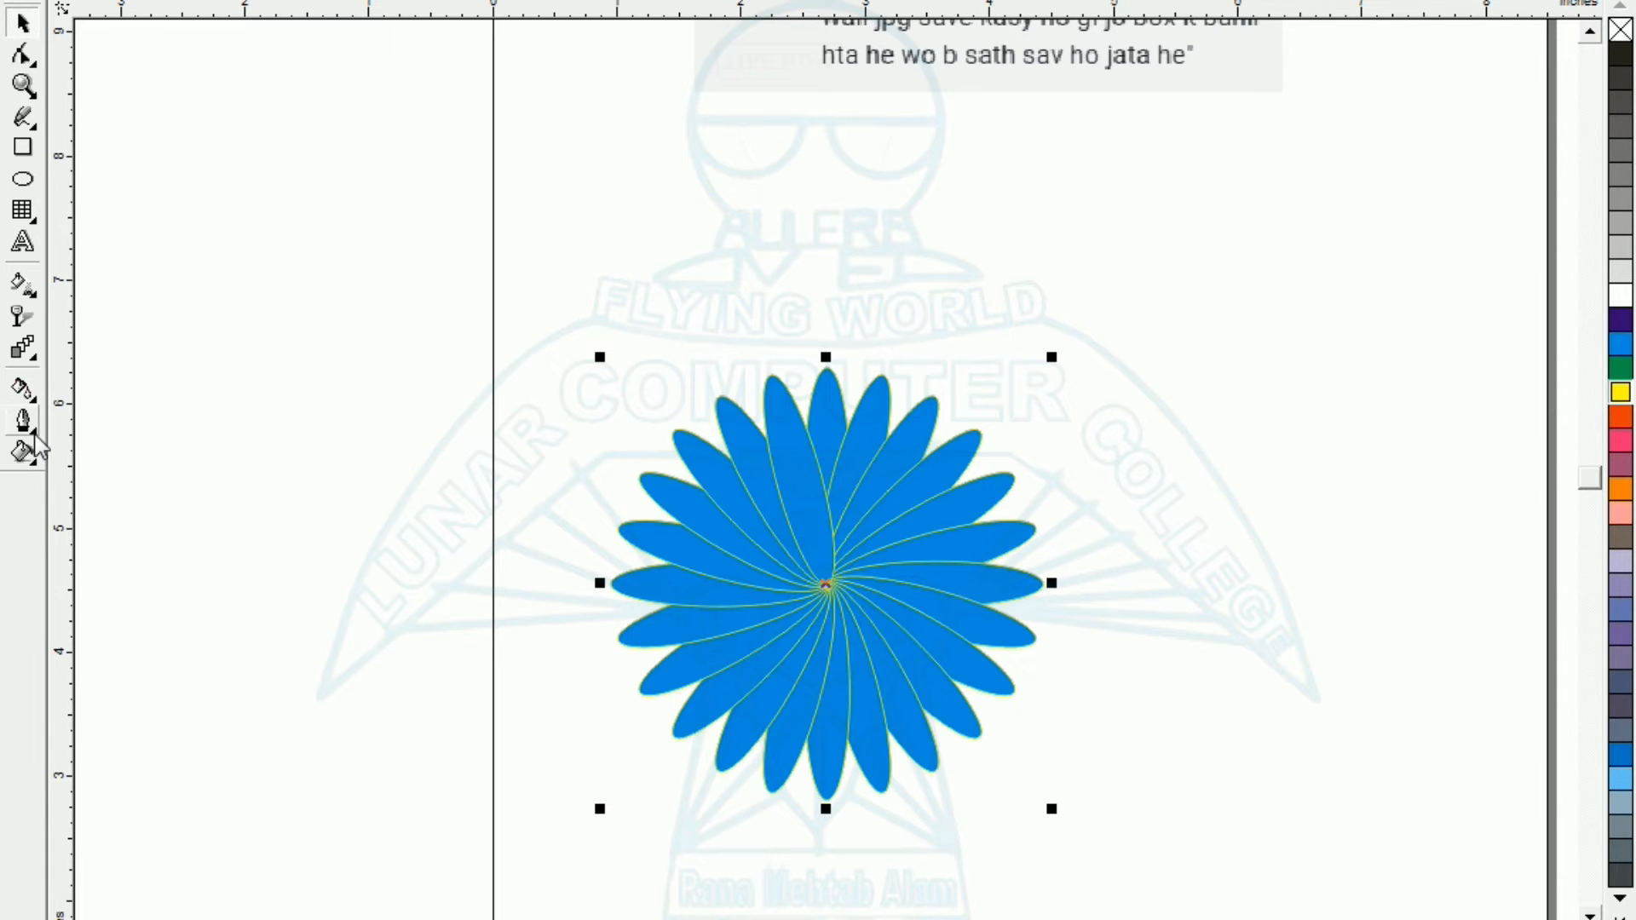
Combine the petals into a single object and move the flower to the page's upper right area.
key(ctrl+l)
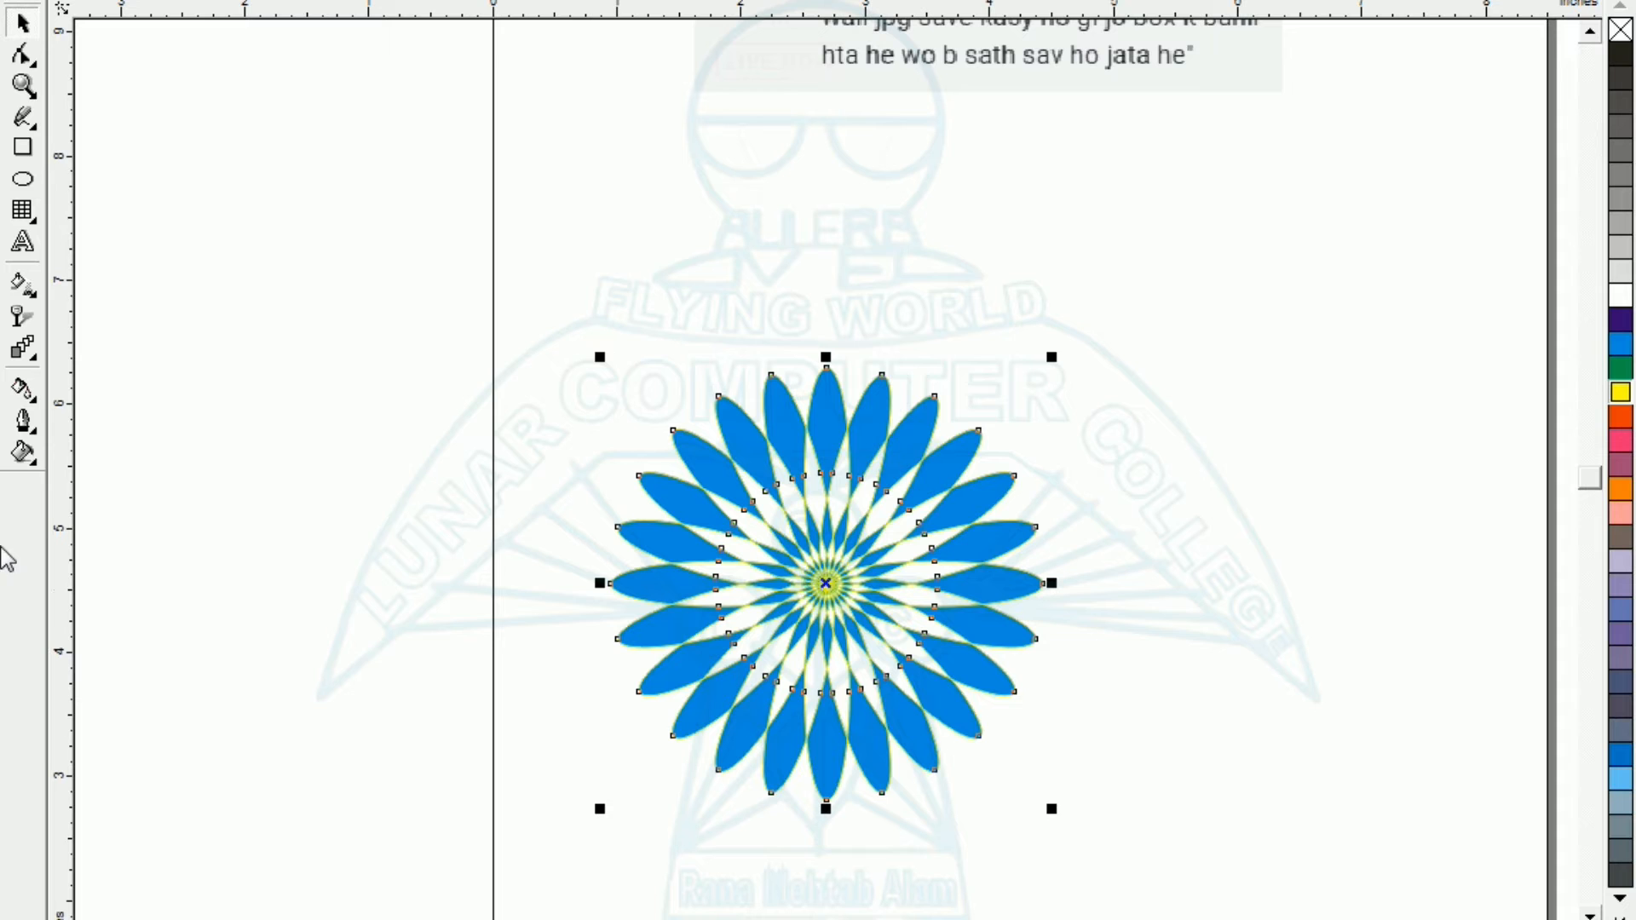
drag(684, 635, 1163, 388)
Draw an ellipse, a grid of four columns by three rows and a rectangle, one below another along the page's left side.
click(24, 181)
drag(581, 159, 674, 269)
click(24, 212)
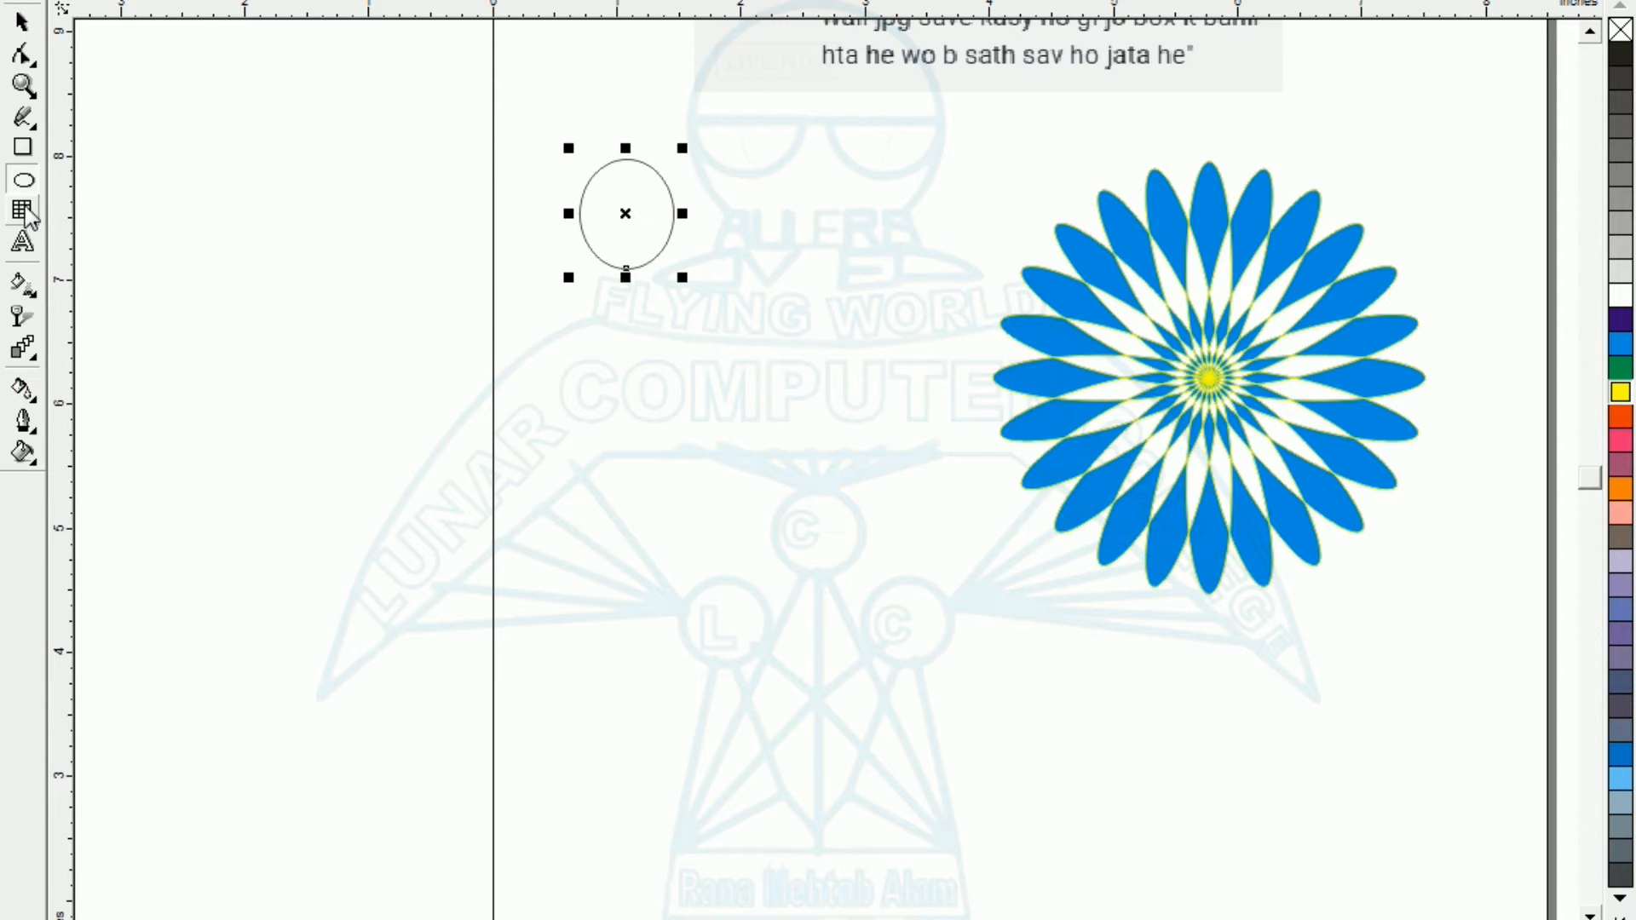
drag(545, 449, 673, 595)
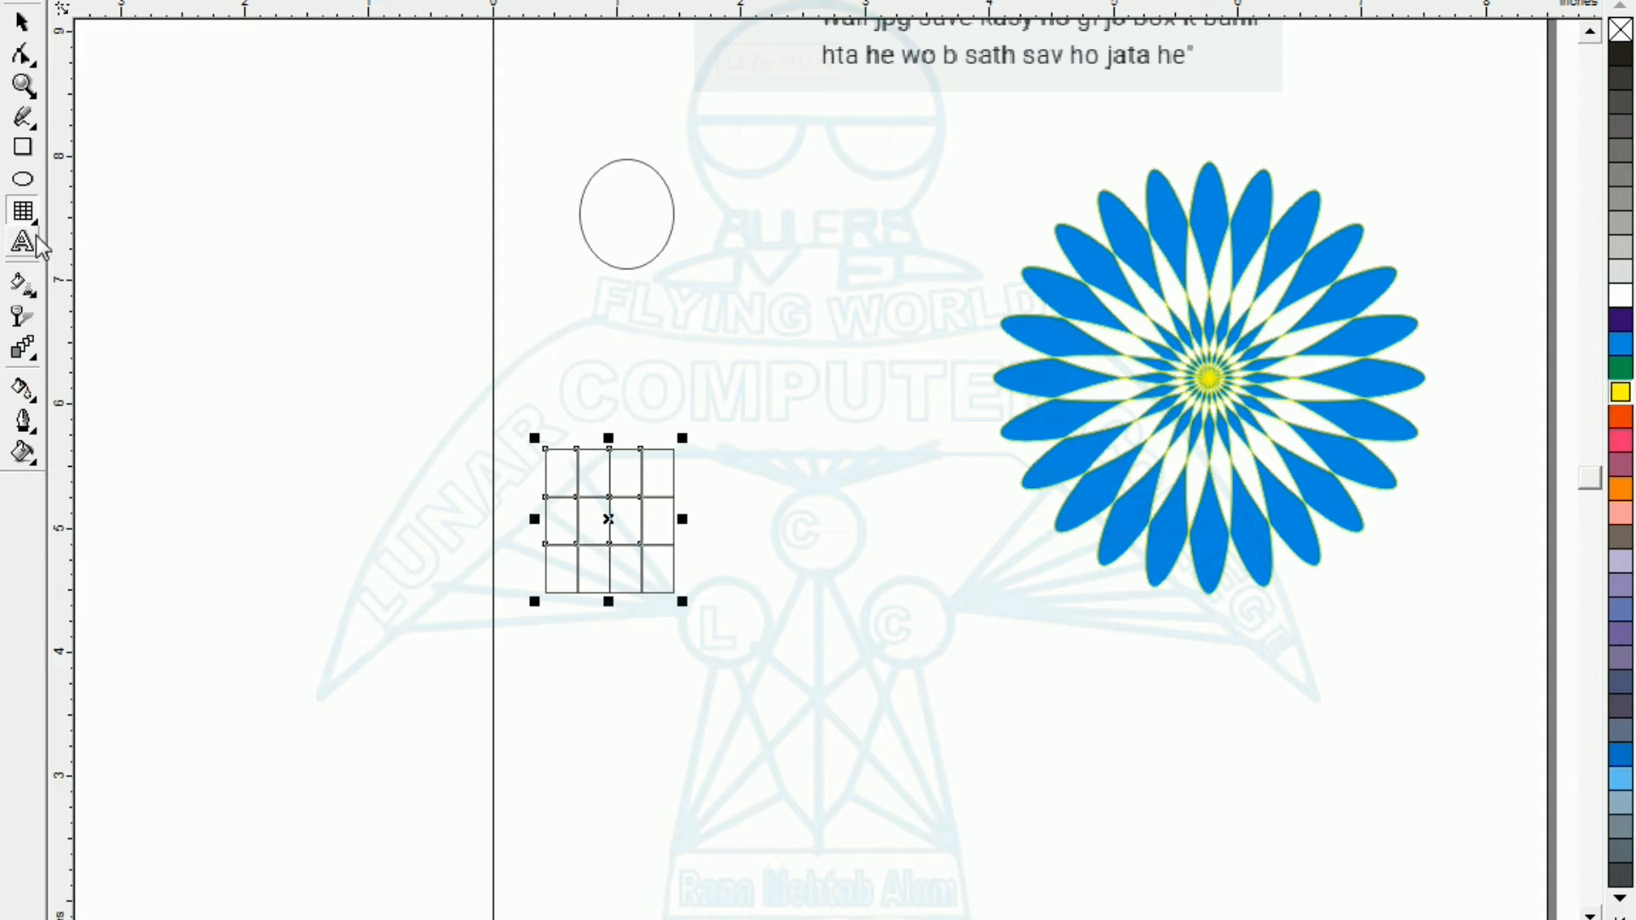
click(32, 148)
drag(547, 680, 800, 867)
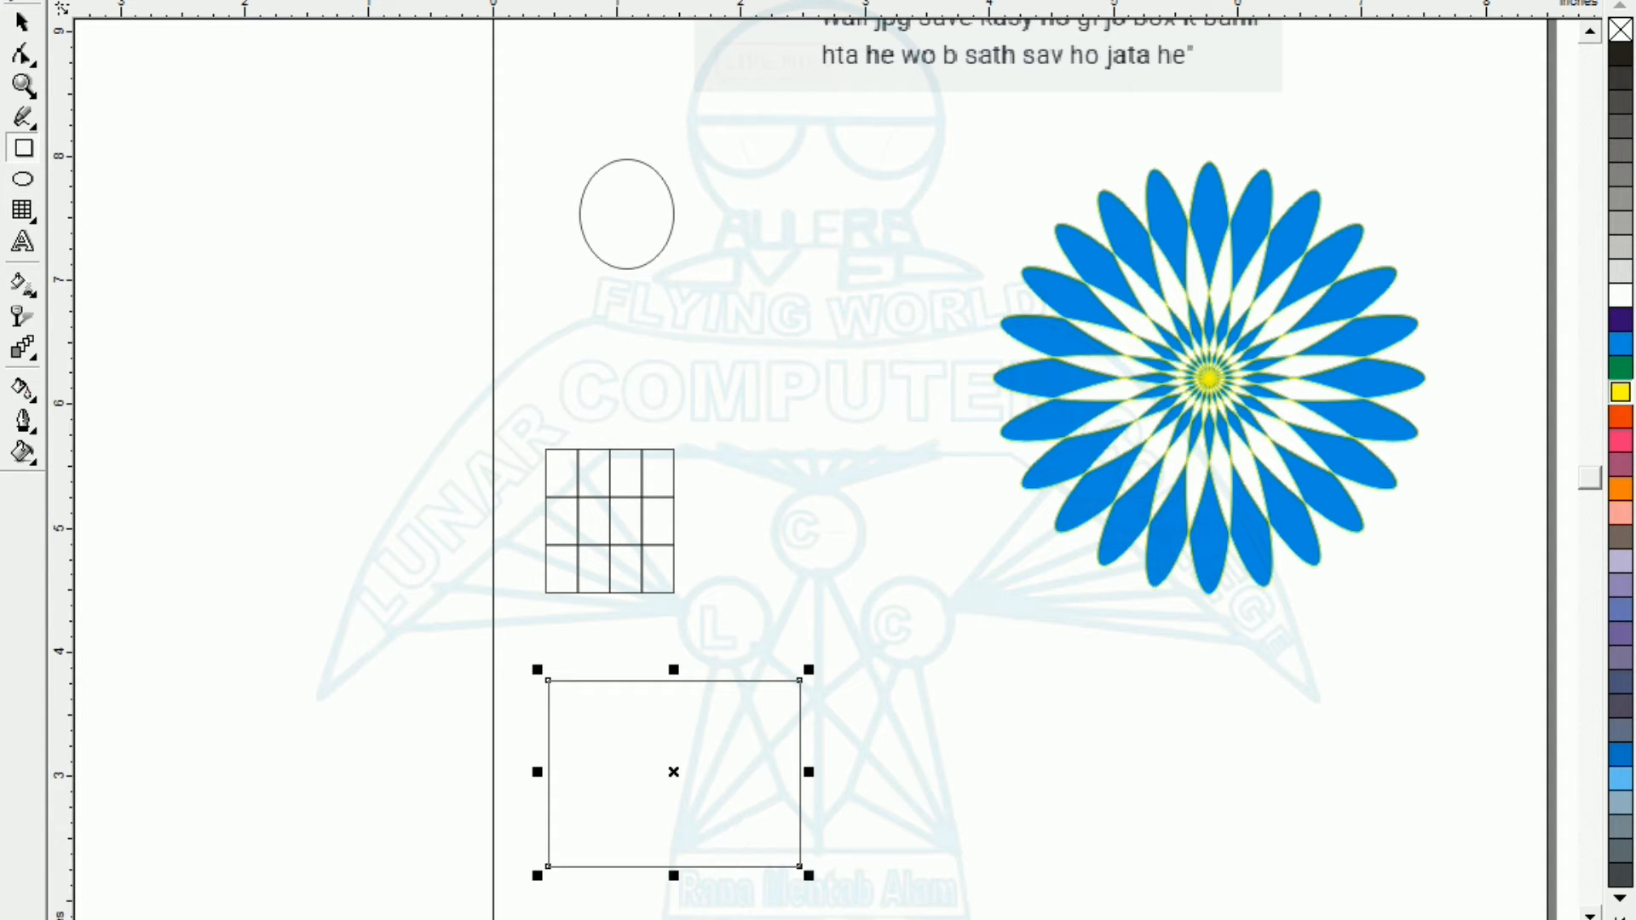
Add the text "Ctrl + E", enlarge it and place it directly beneath the flower.
click(22, 23)
drag(883, 138, 1463, 695)
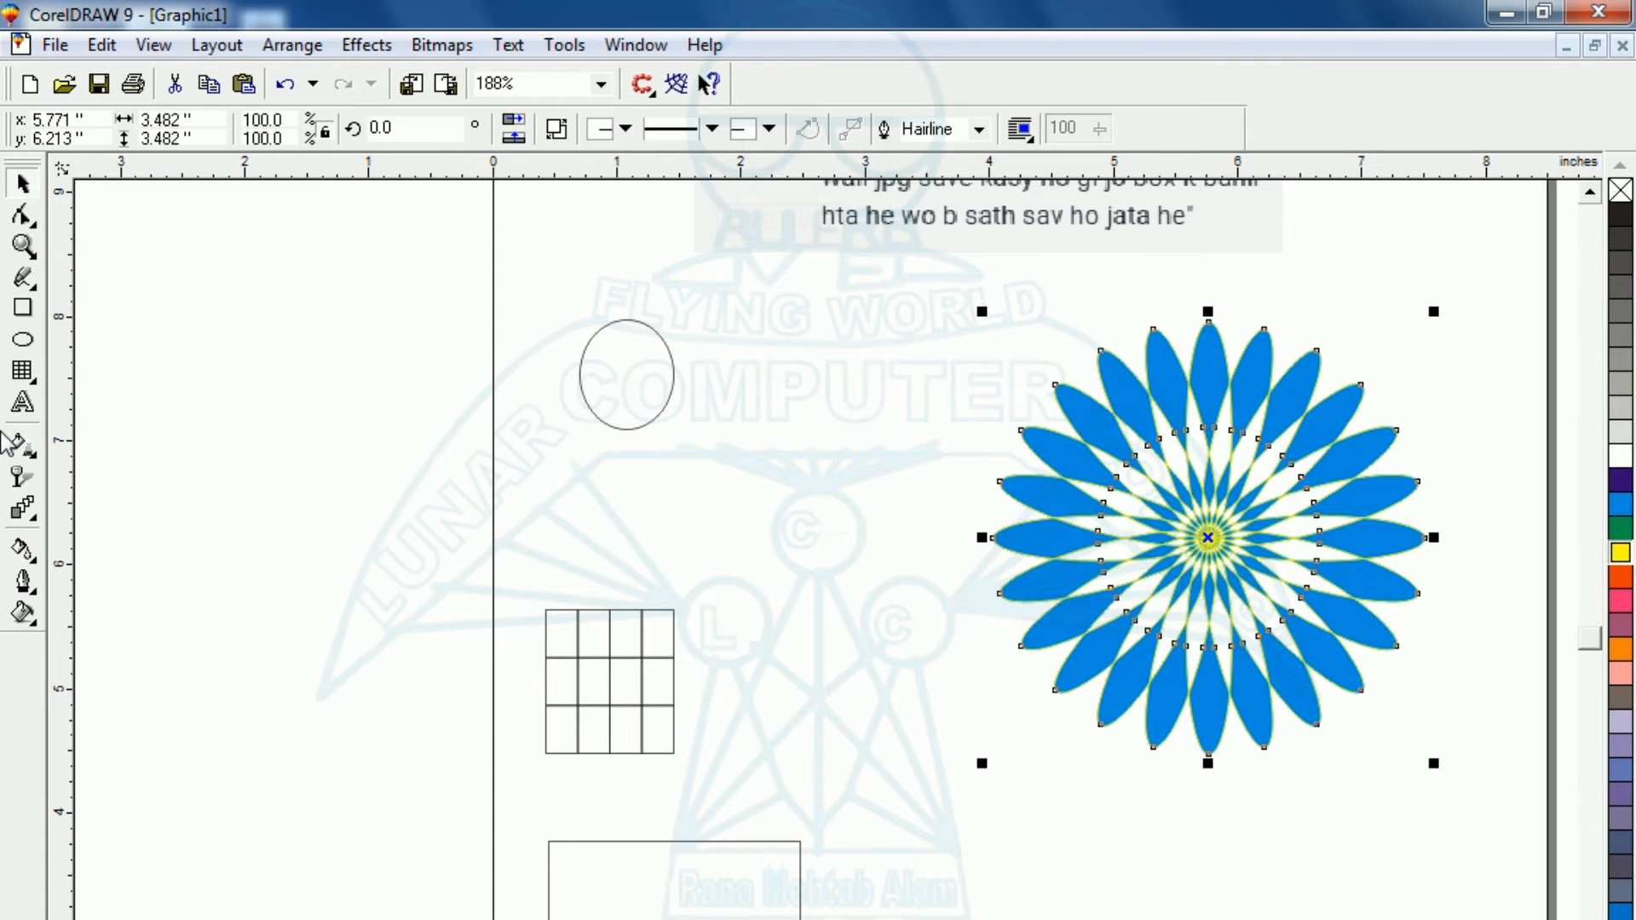
click(32, 406)
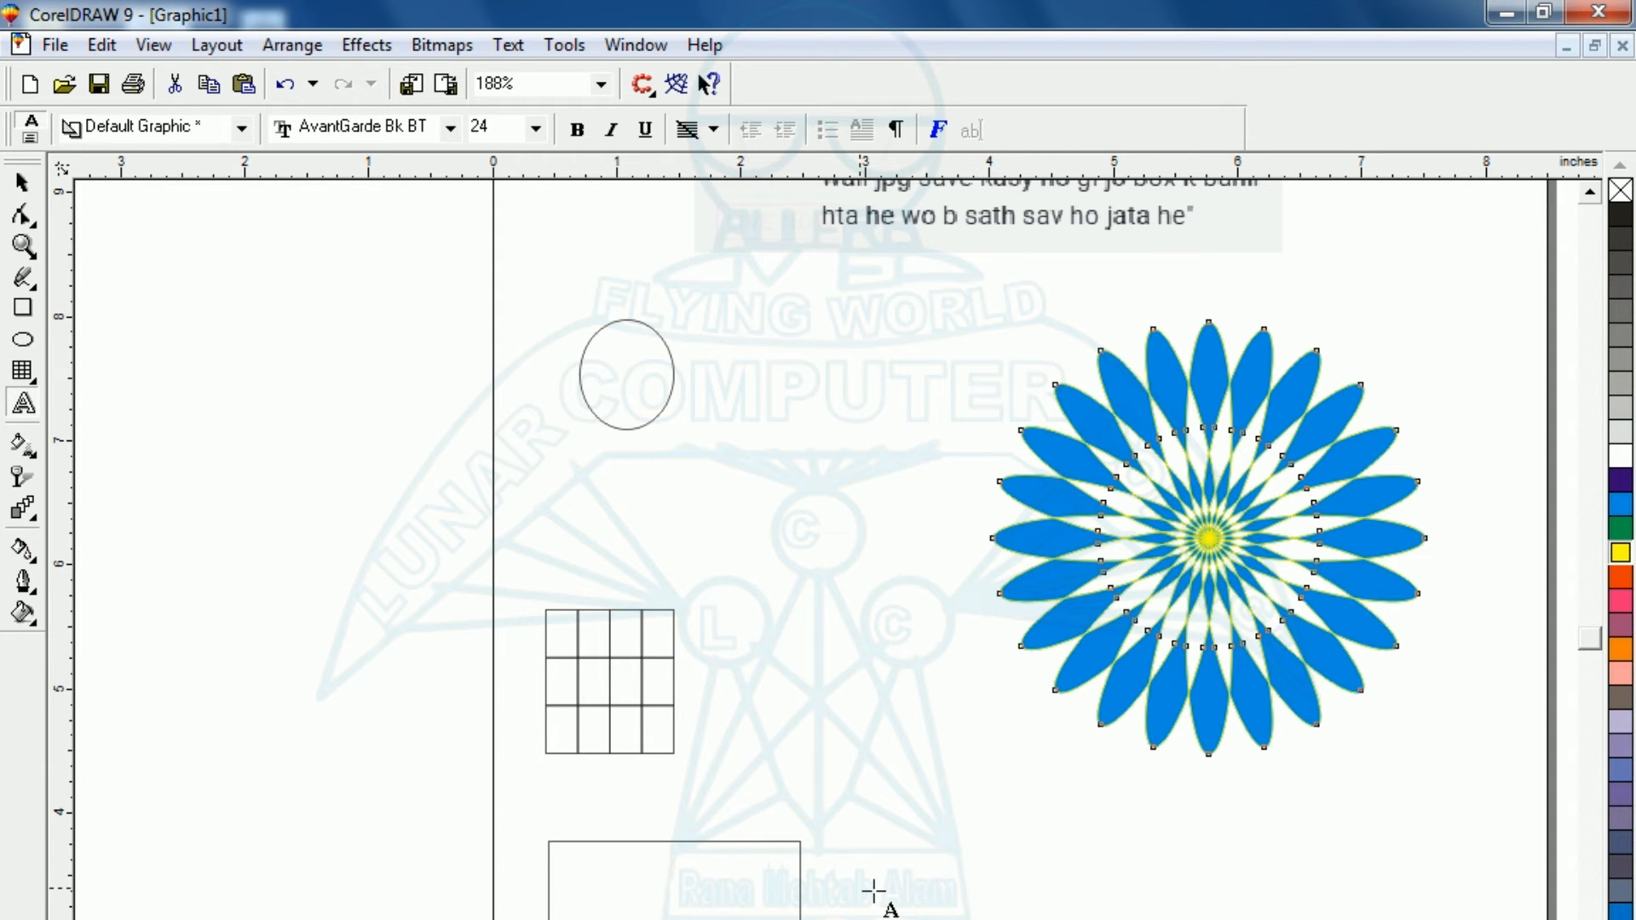
click(880, 886)
text(Ctrl + E)
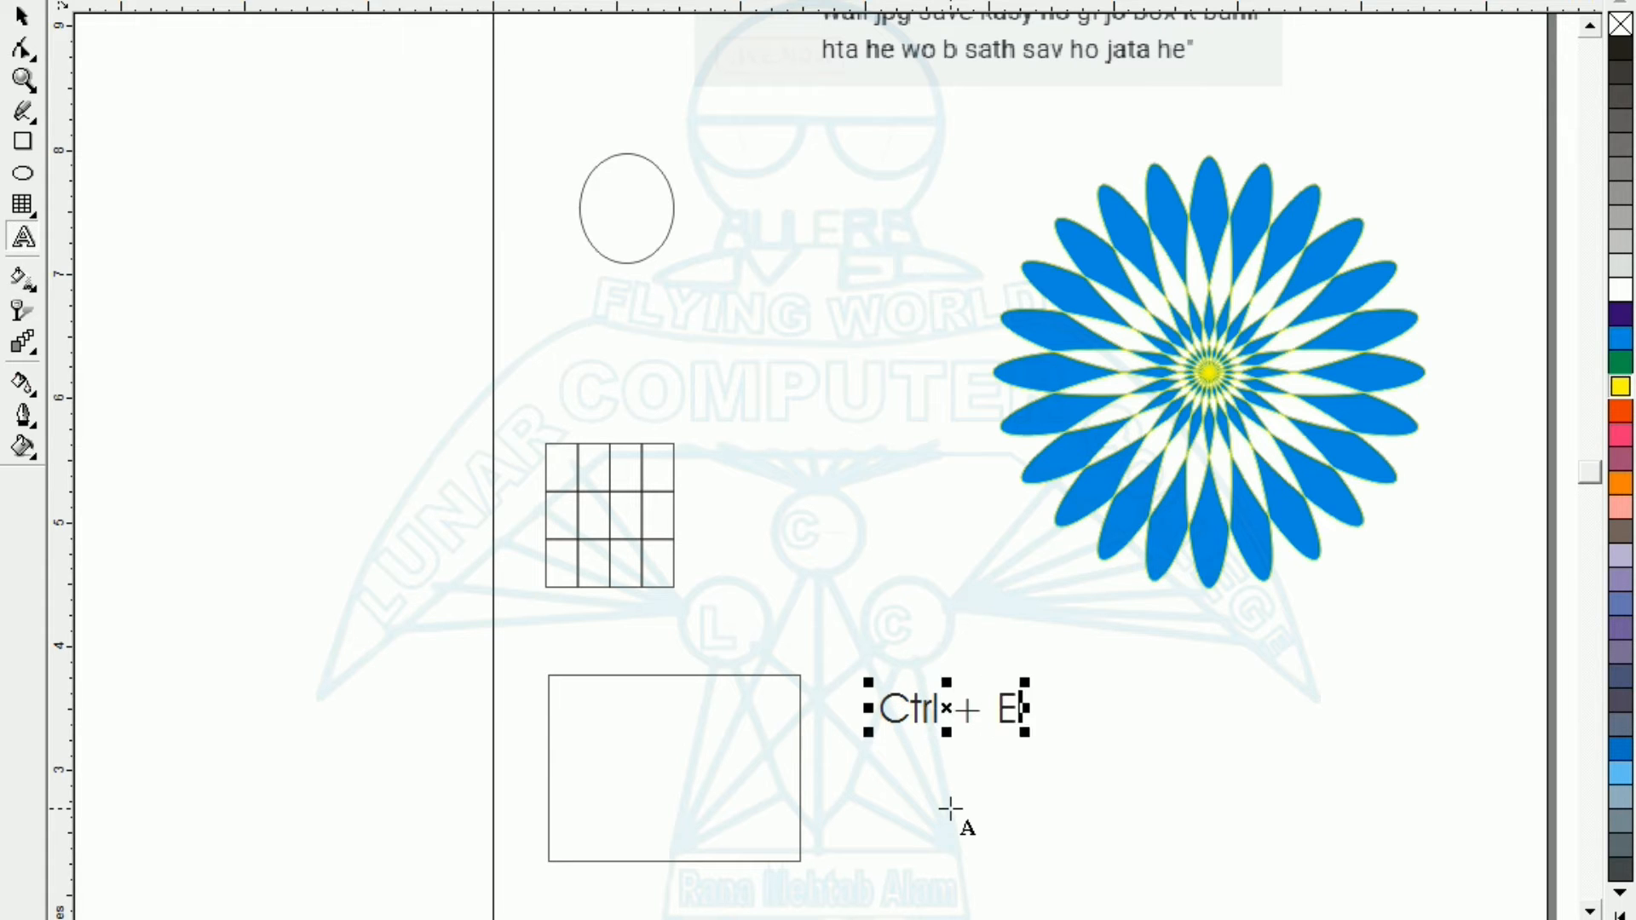
drag(1024, 732, 1227, 852)
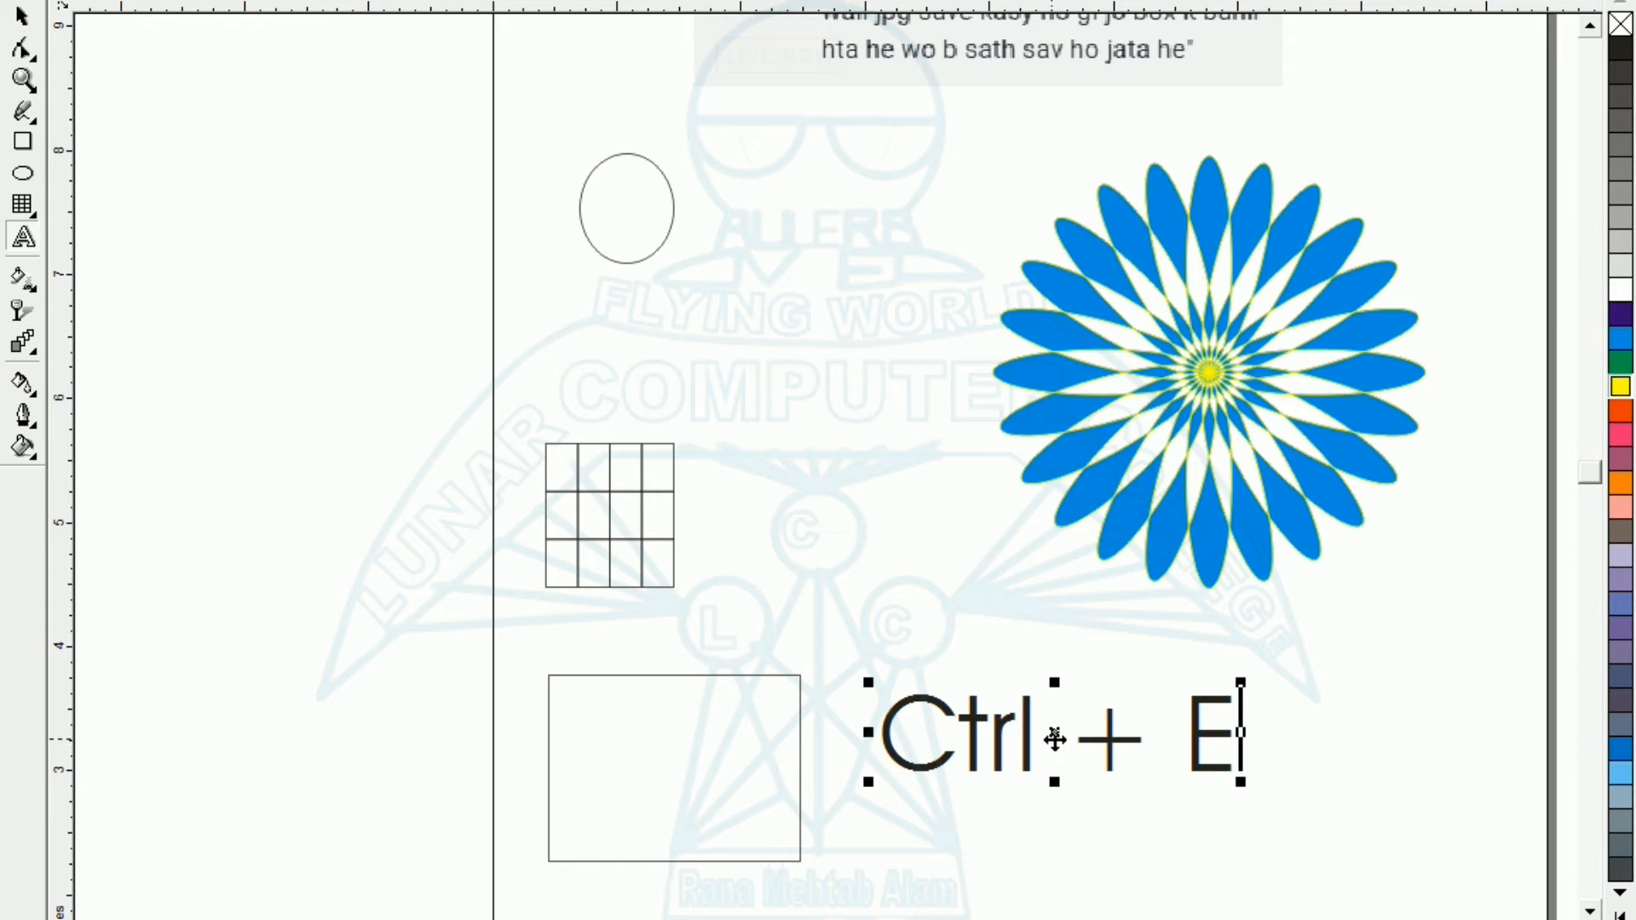
drag(1058, 735, 1194, 654)
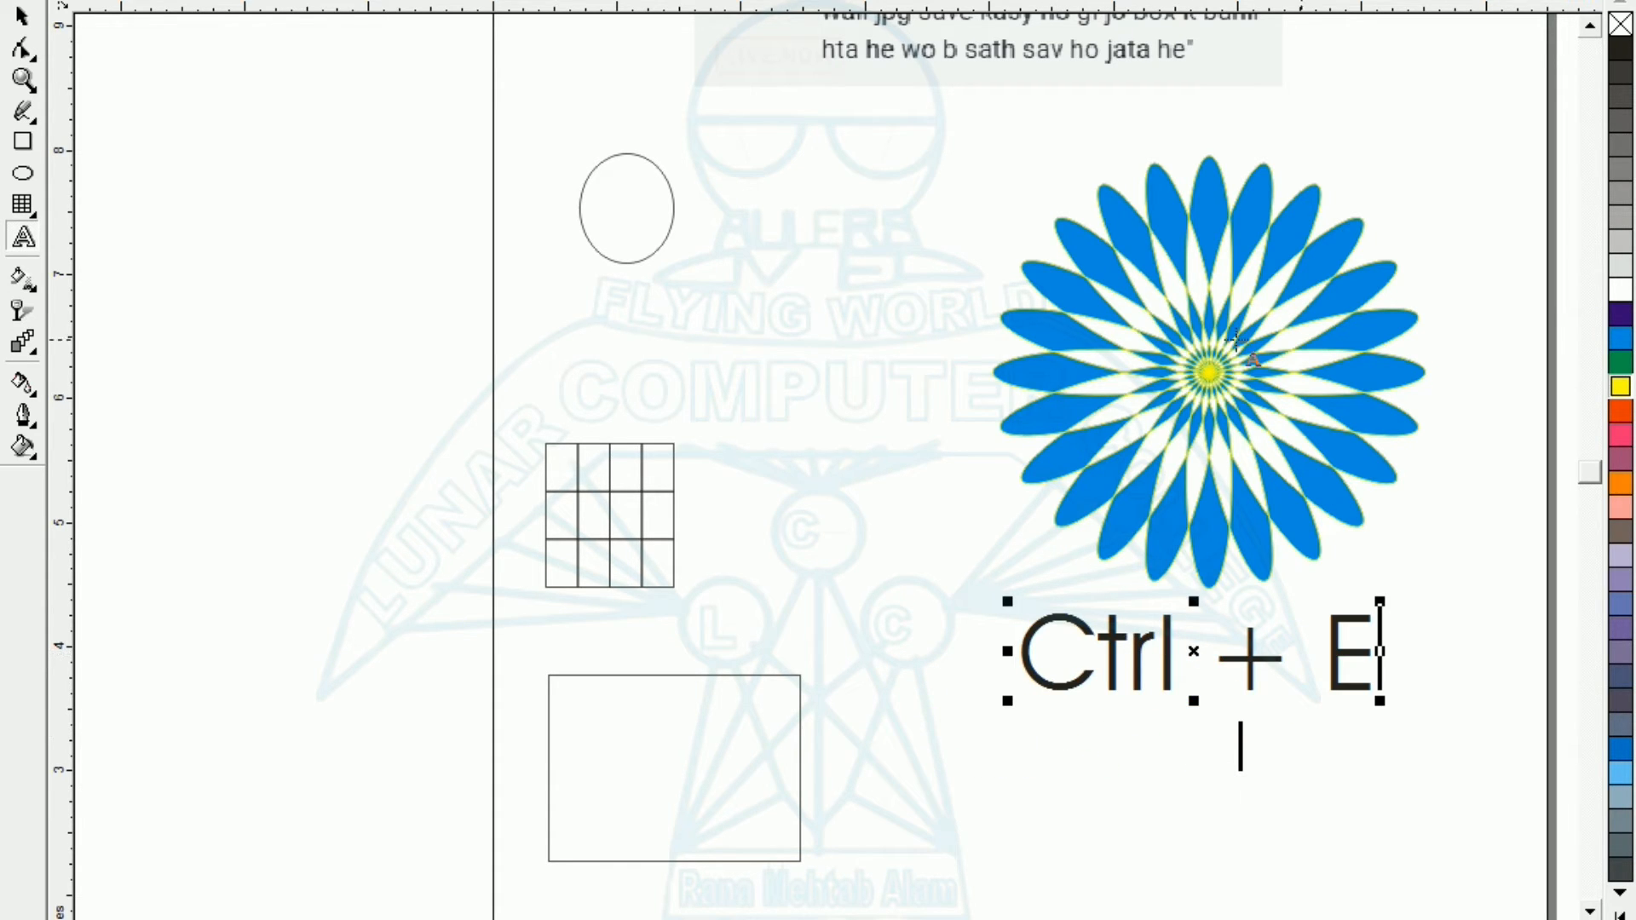
Select the flower and set up a JPEG export to the Desktop with the file name f1.jpg.
click(21, 15)
click(1234, 366)
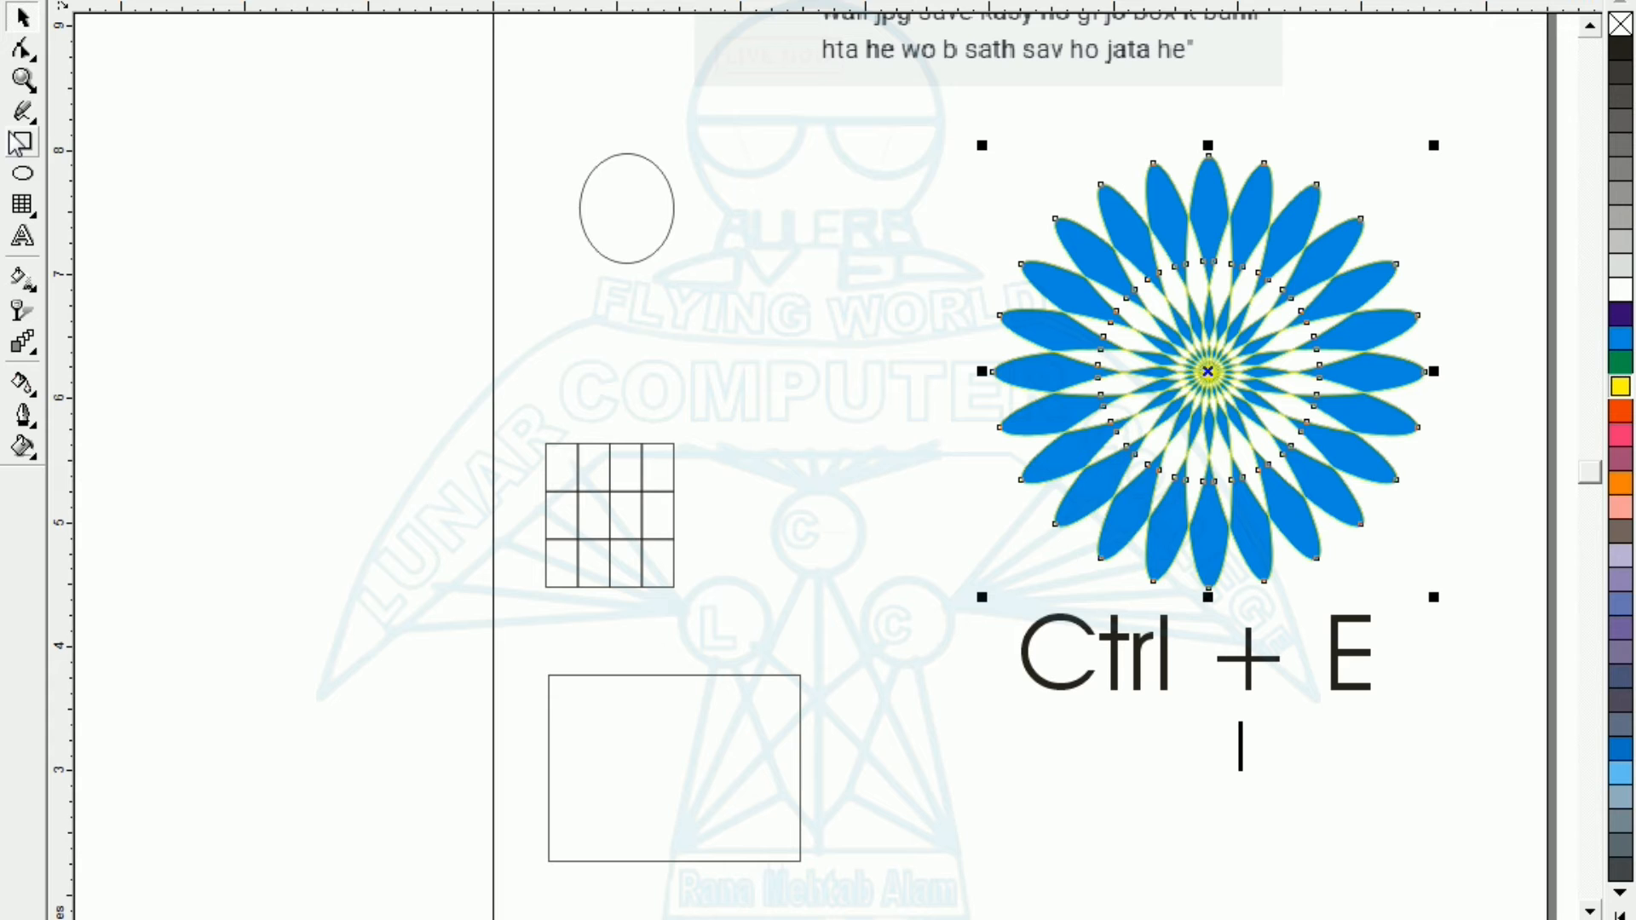
key(ctrl+e)
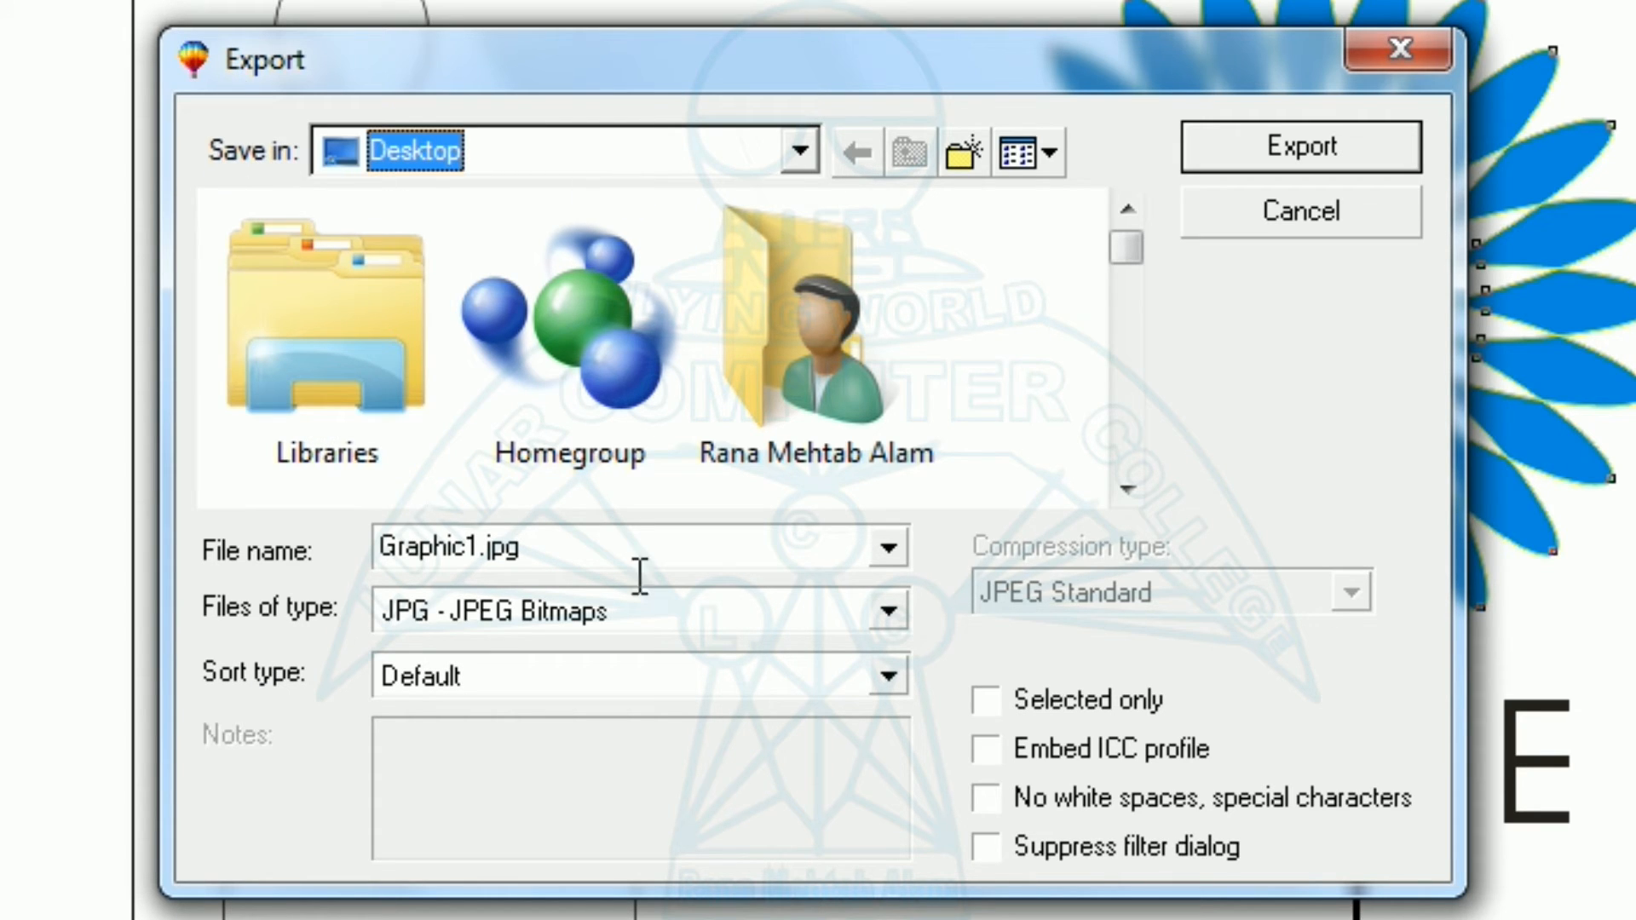
click(436, 562)
click(483, 546)
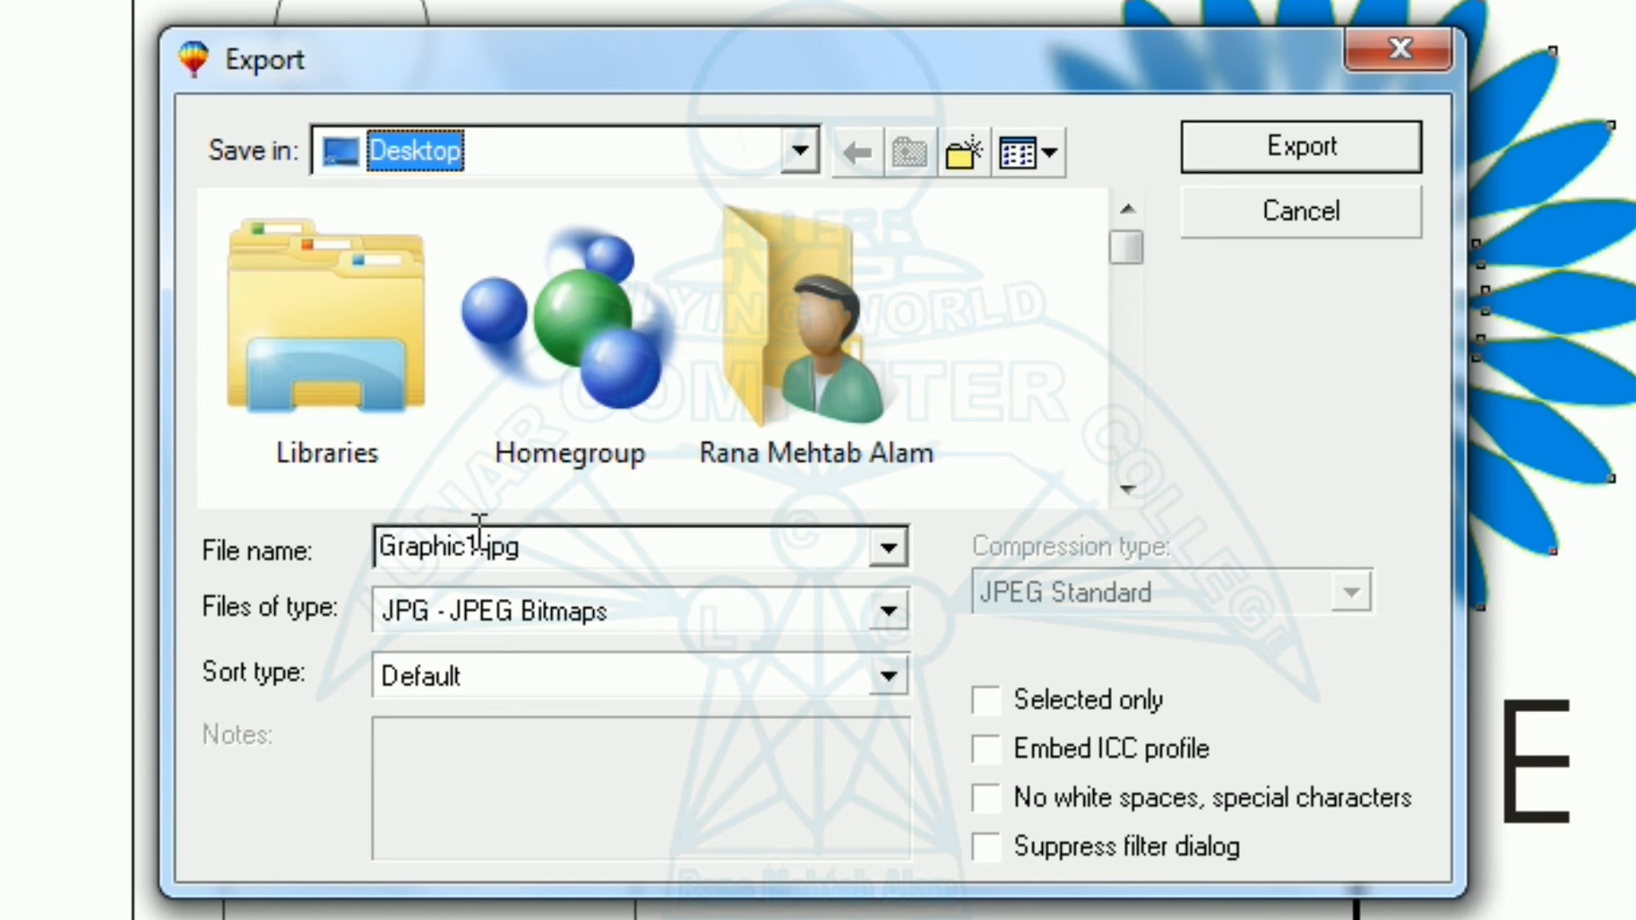
double_click(475, 541)
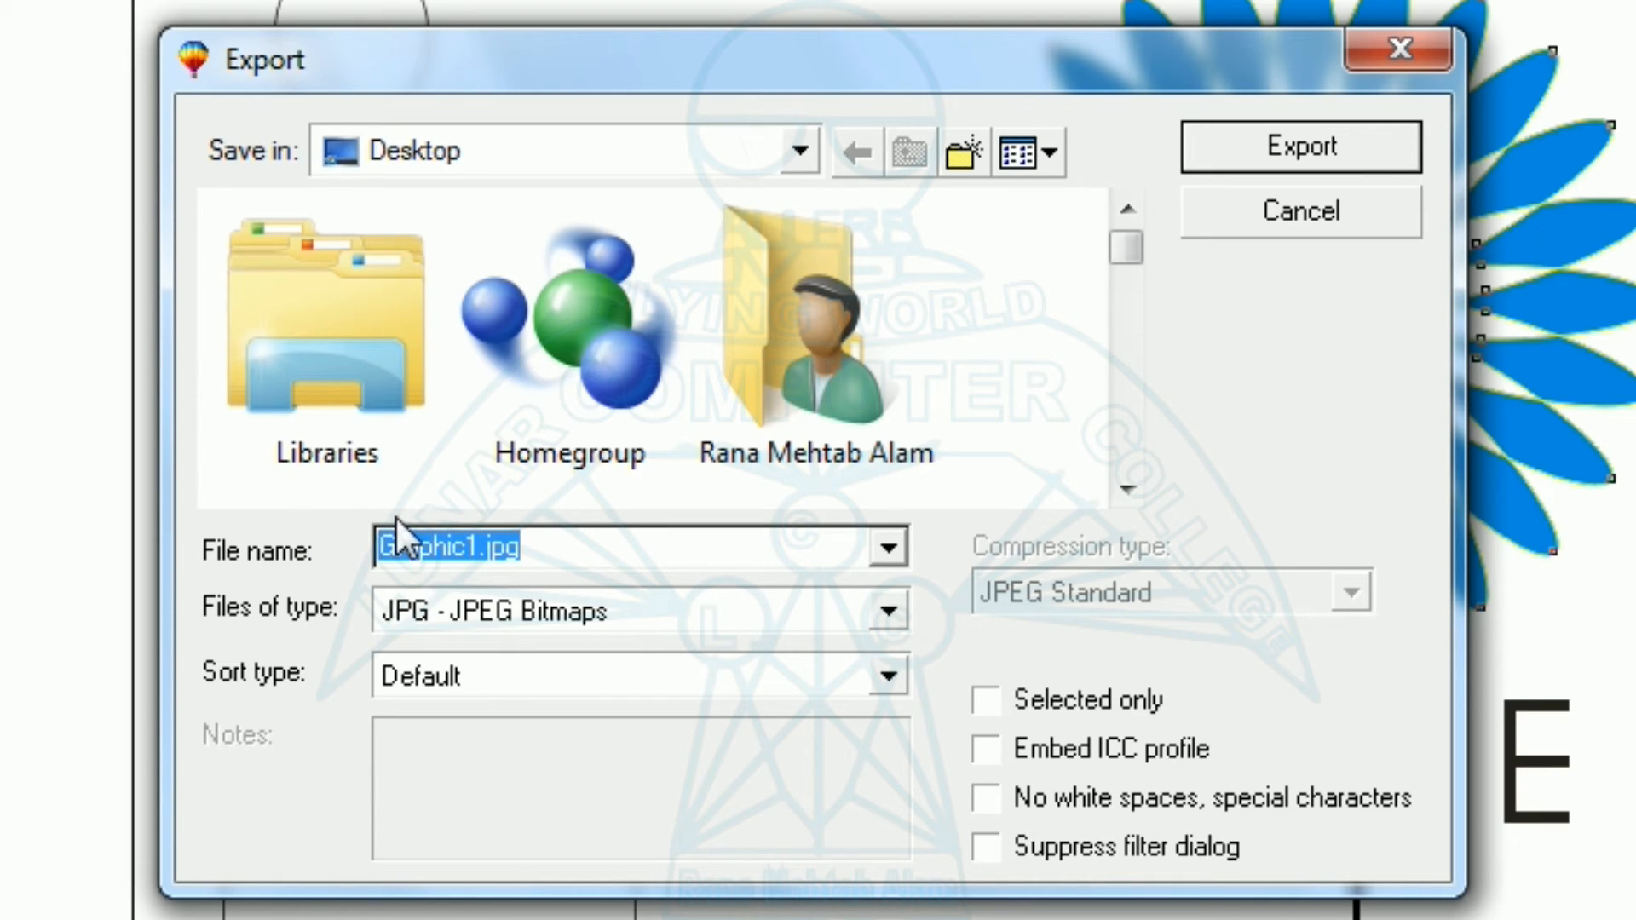
click(390, 555)
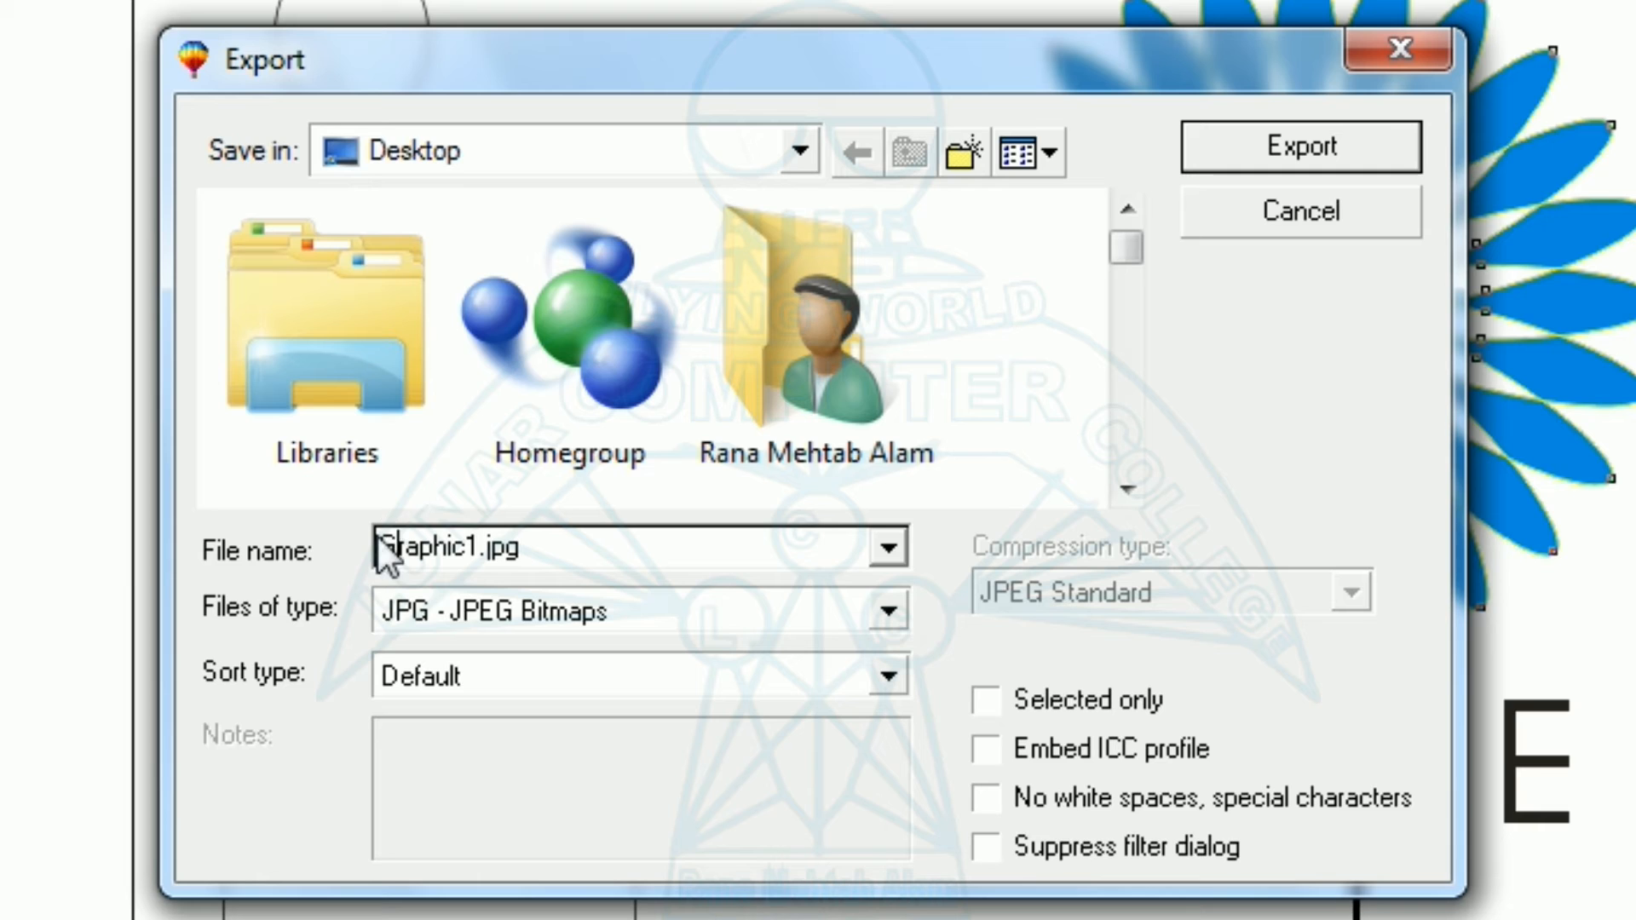
drag(376, 535, 480, 535)
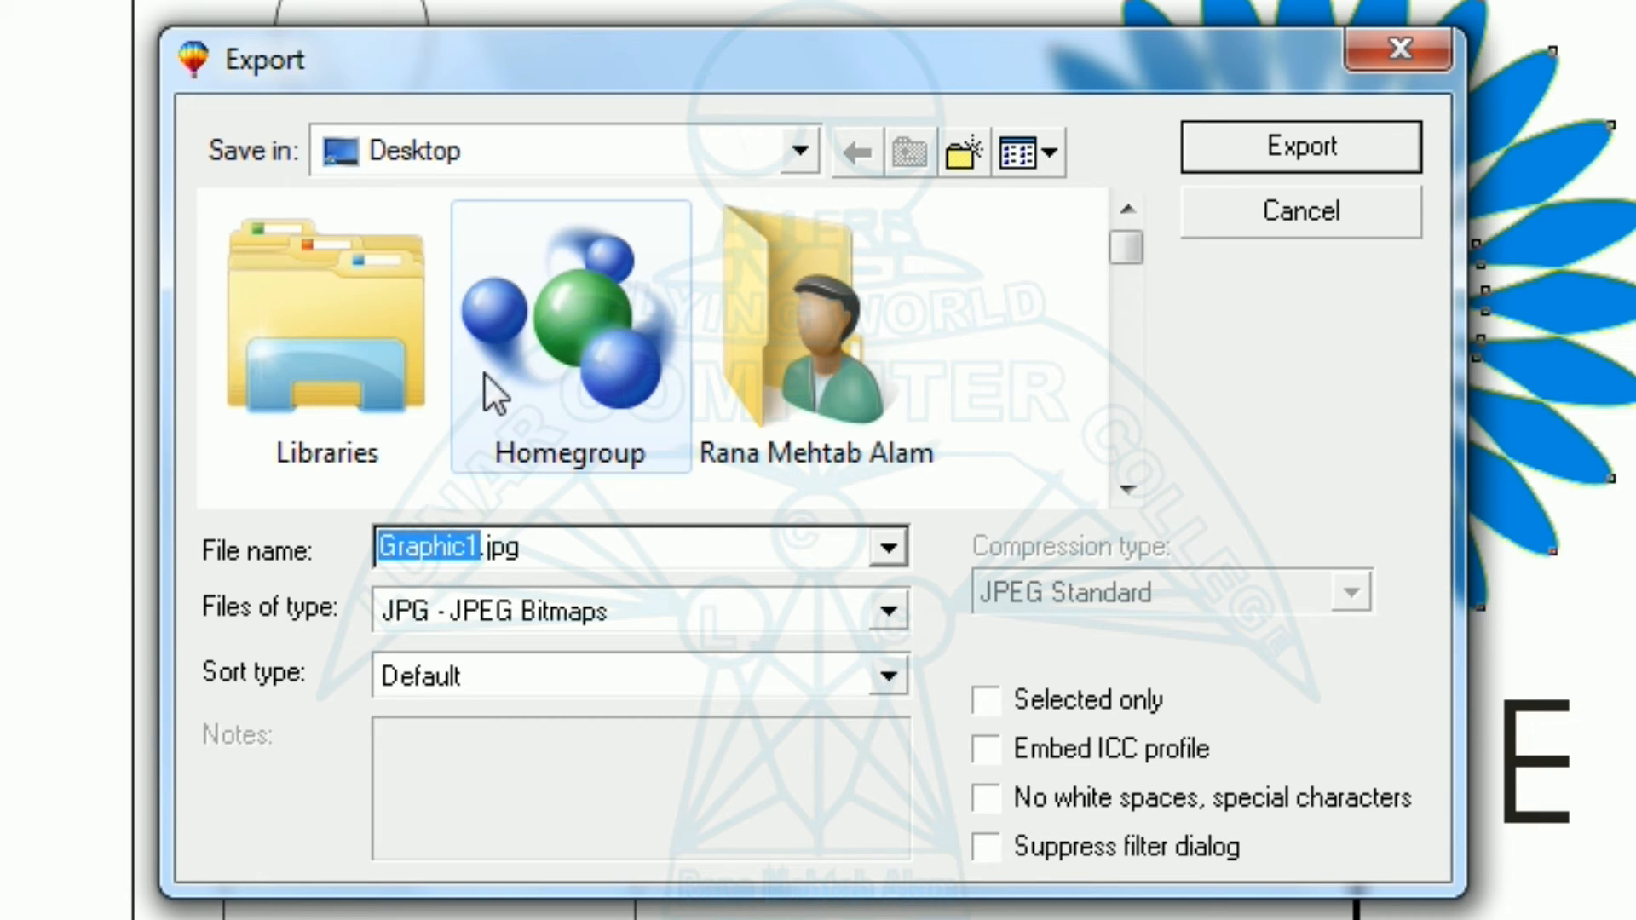
text(f1)
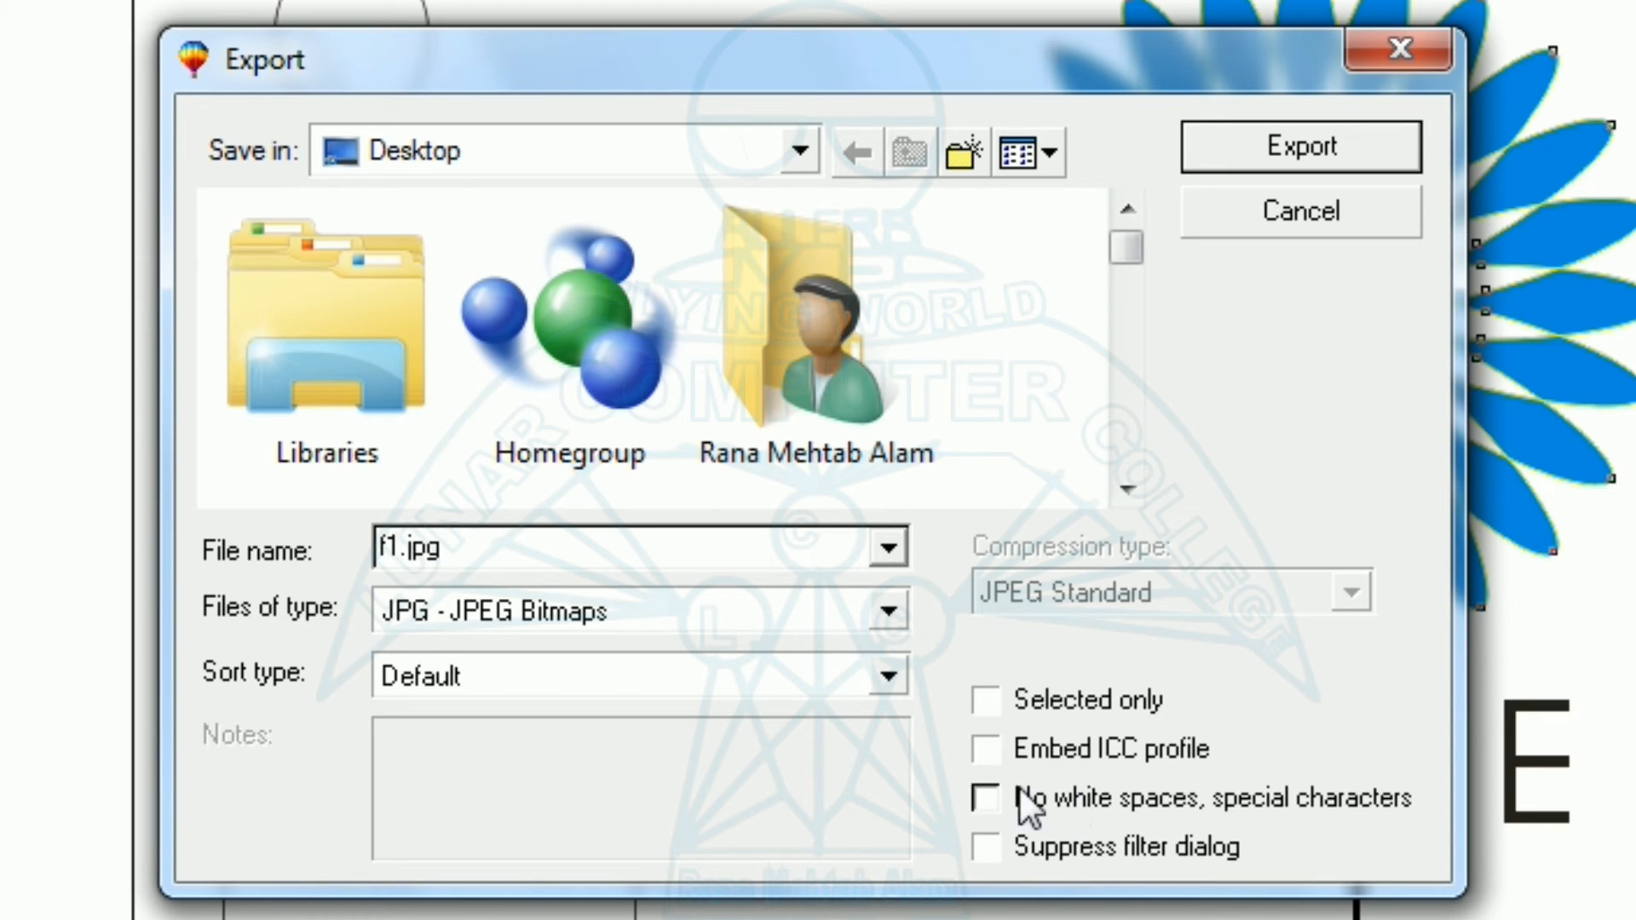
Limit the export to the selected object only and proceed to the bitmap export settings.
click(986, 700)
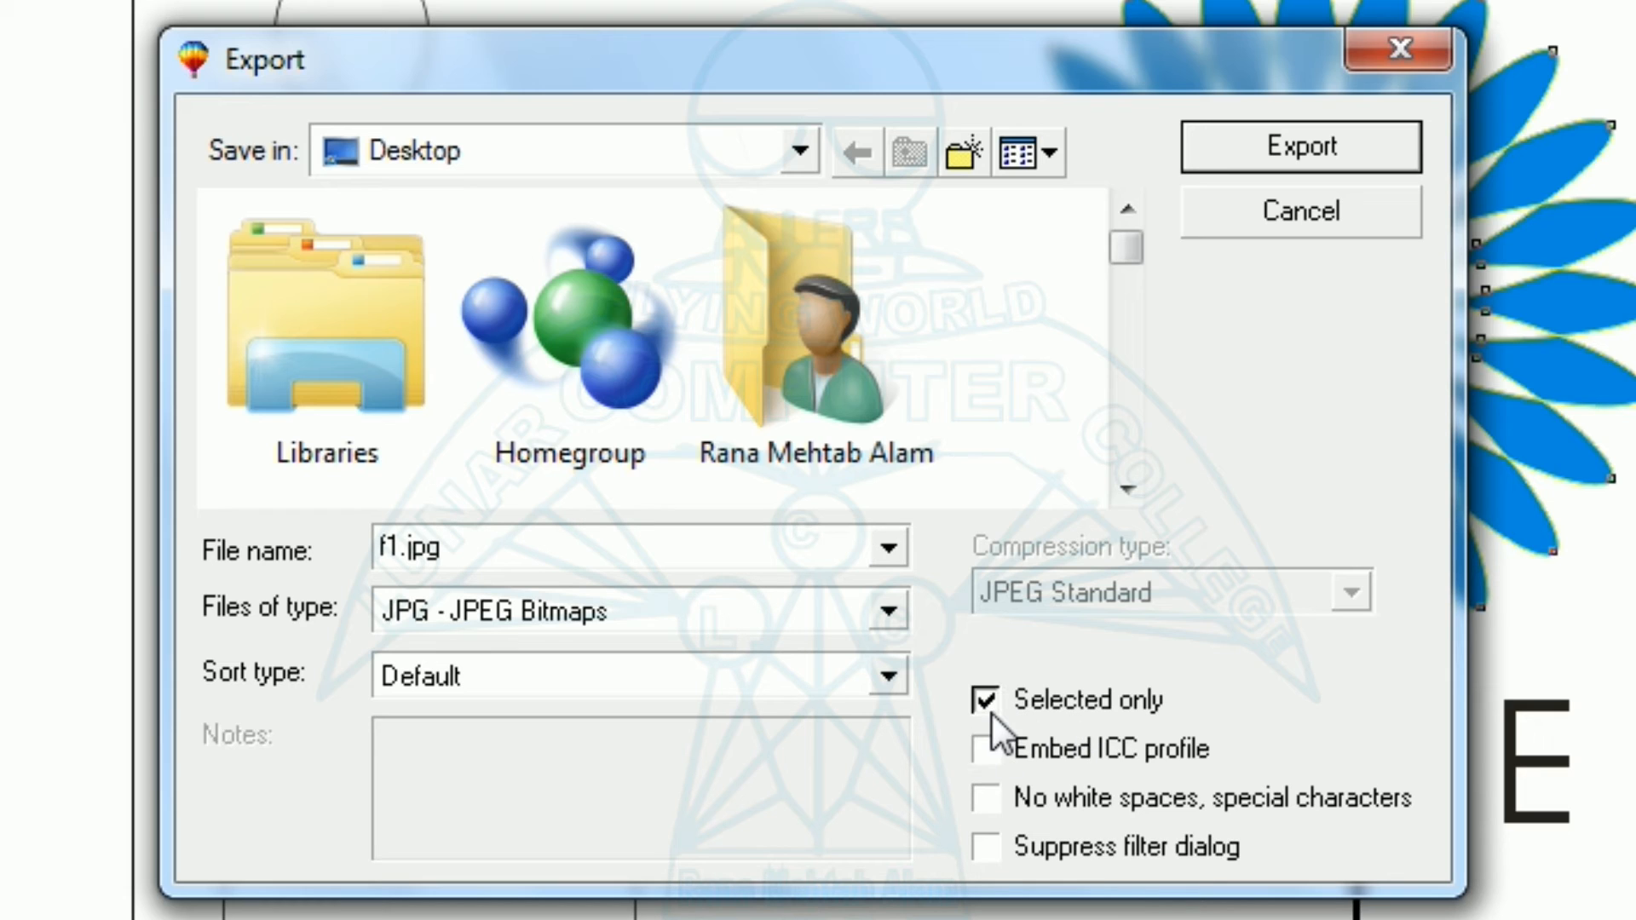
click(1294, 145)
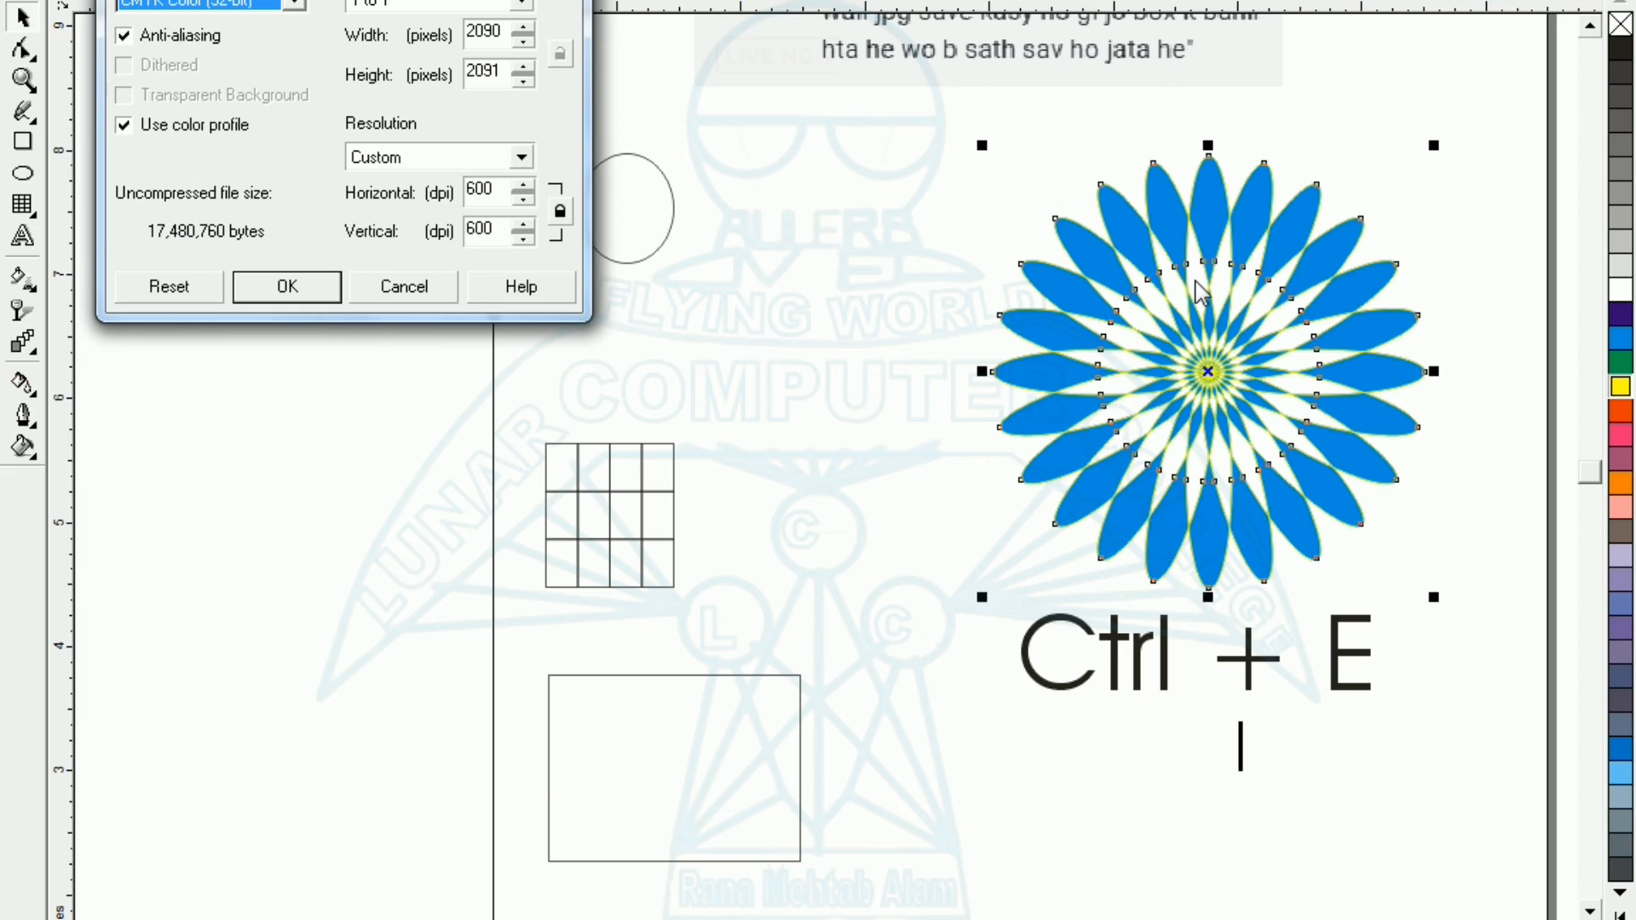
drag(247, 2, 666, 249)
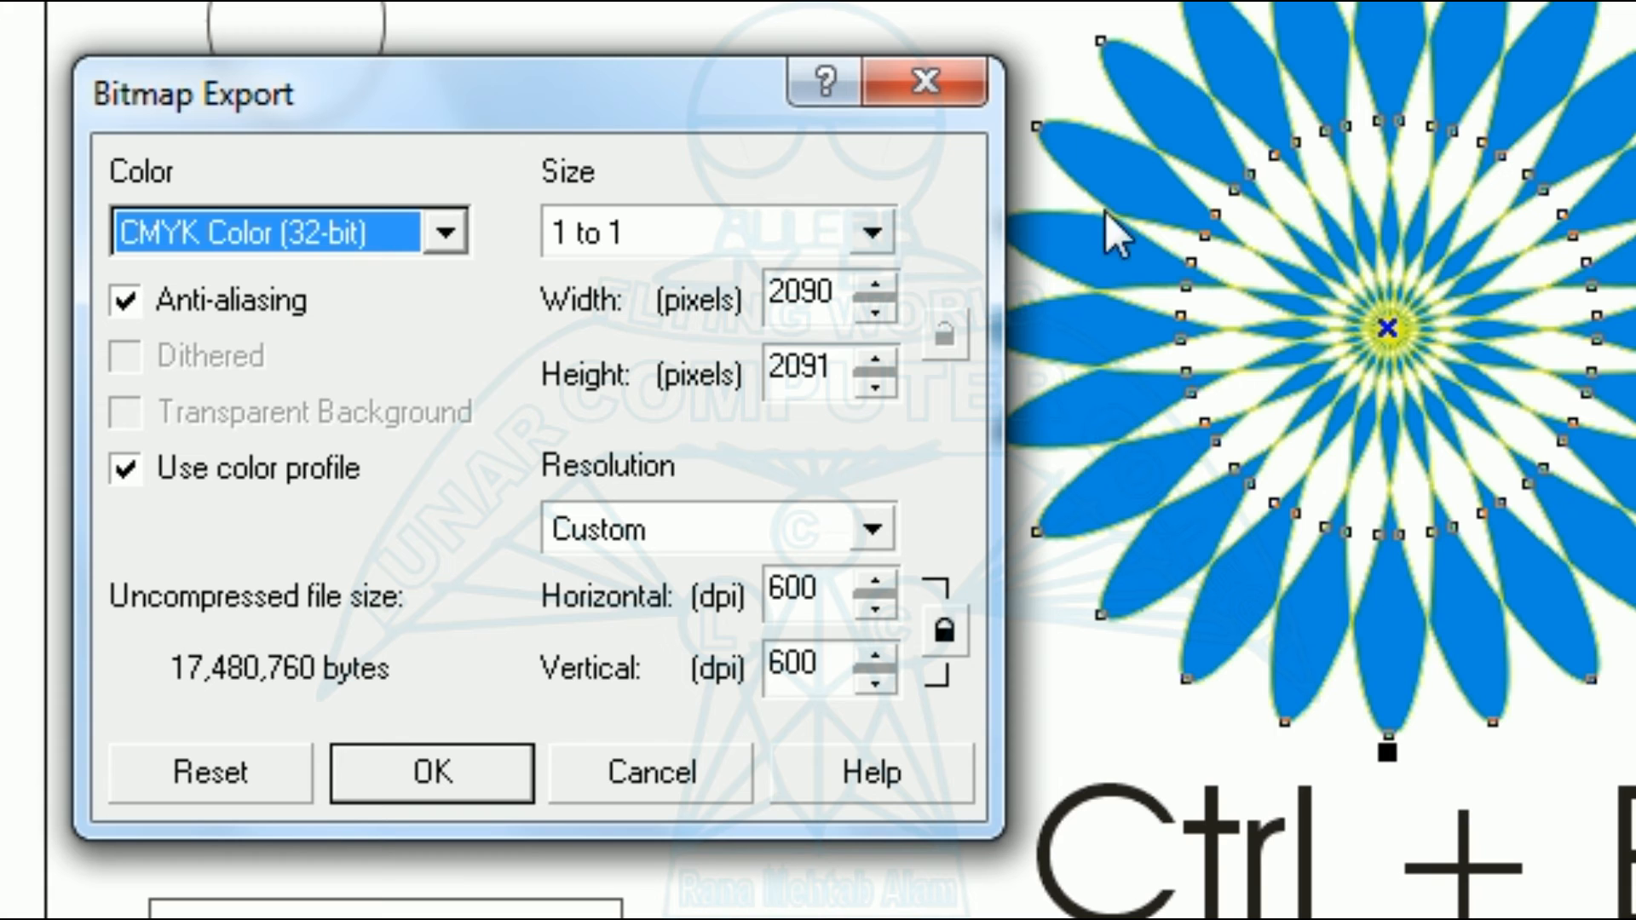
Set the bitmap export to RGB Color (24-bit) at 300 dpi and complete the JPEG export with compression and smoothing at 10.
click(445, 234)
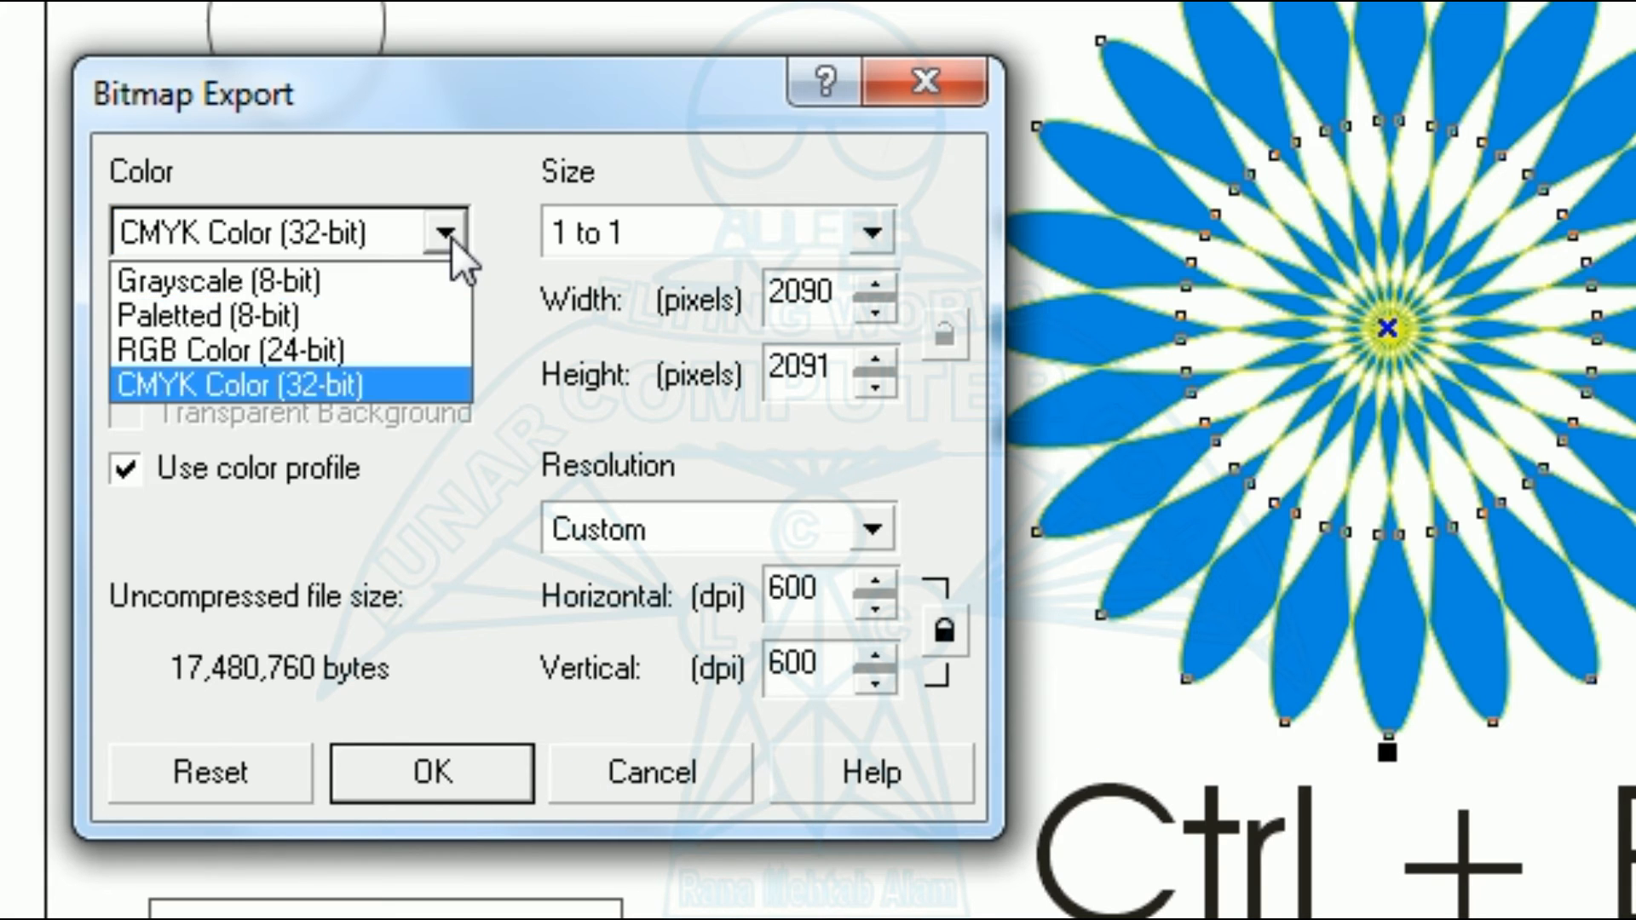
click(233, 353)
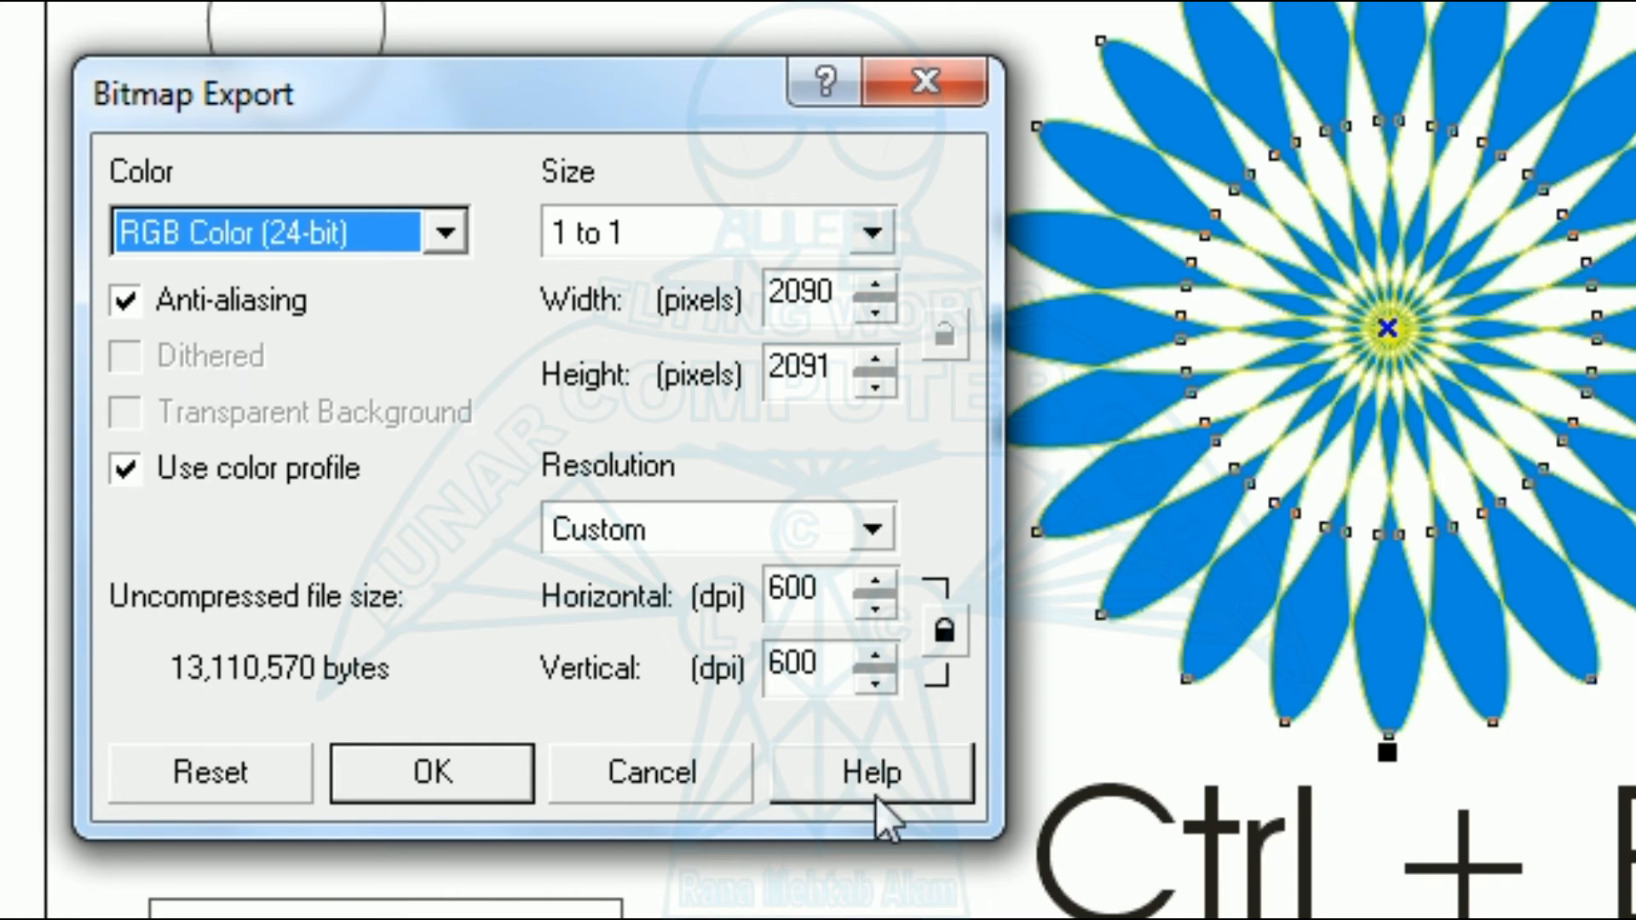
double_click(838, 581)
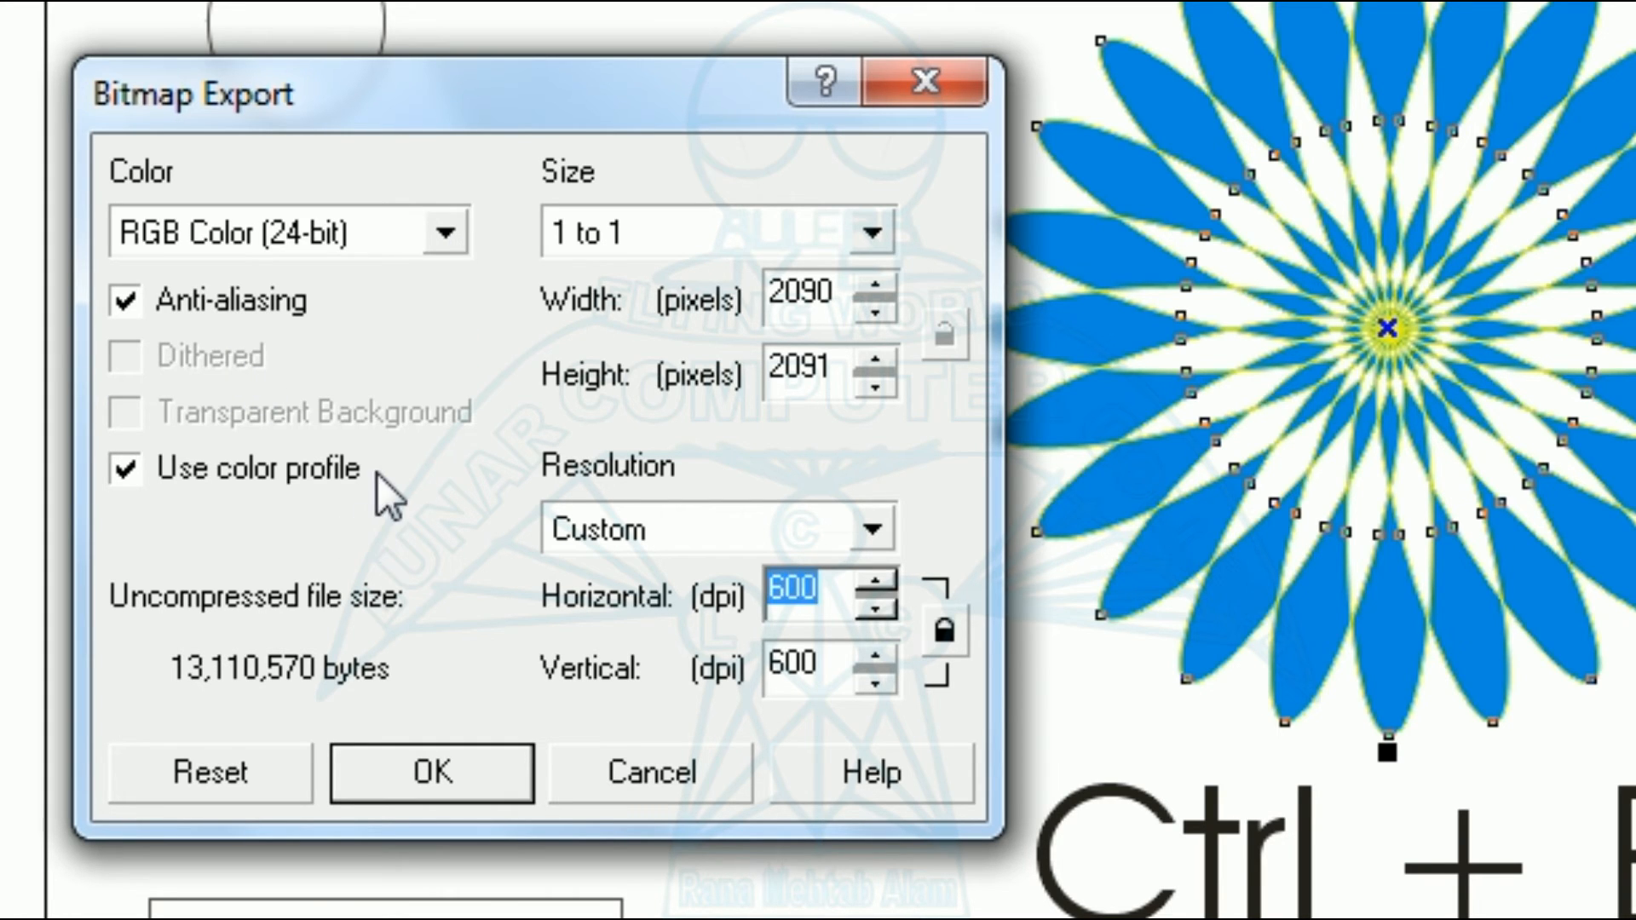
text(300)
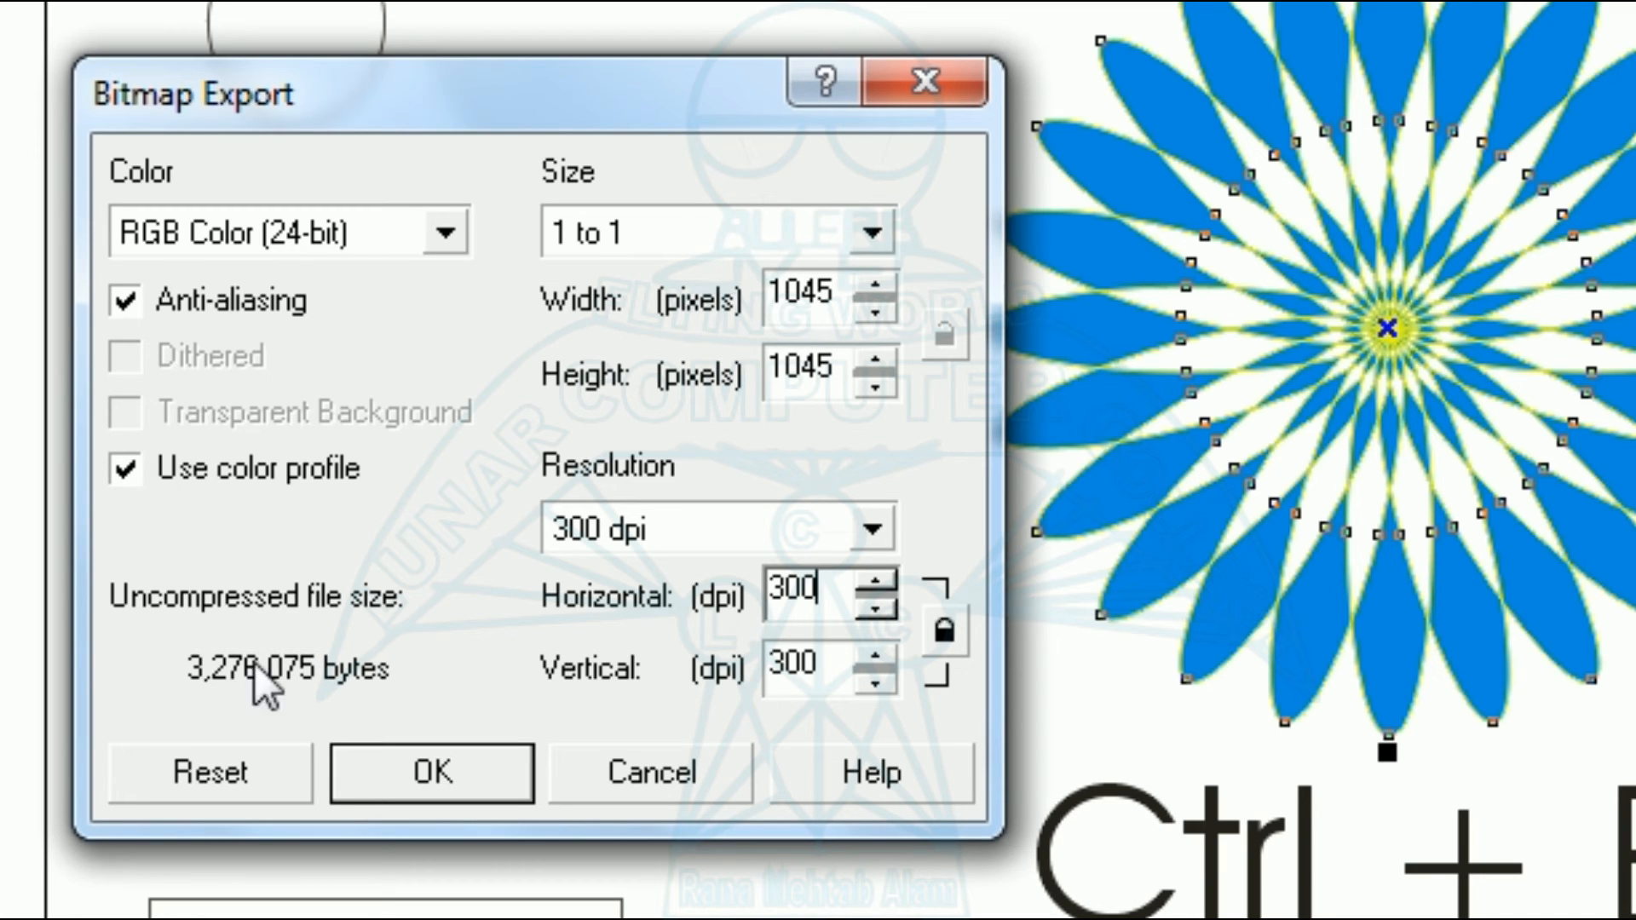
click(458, 765)
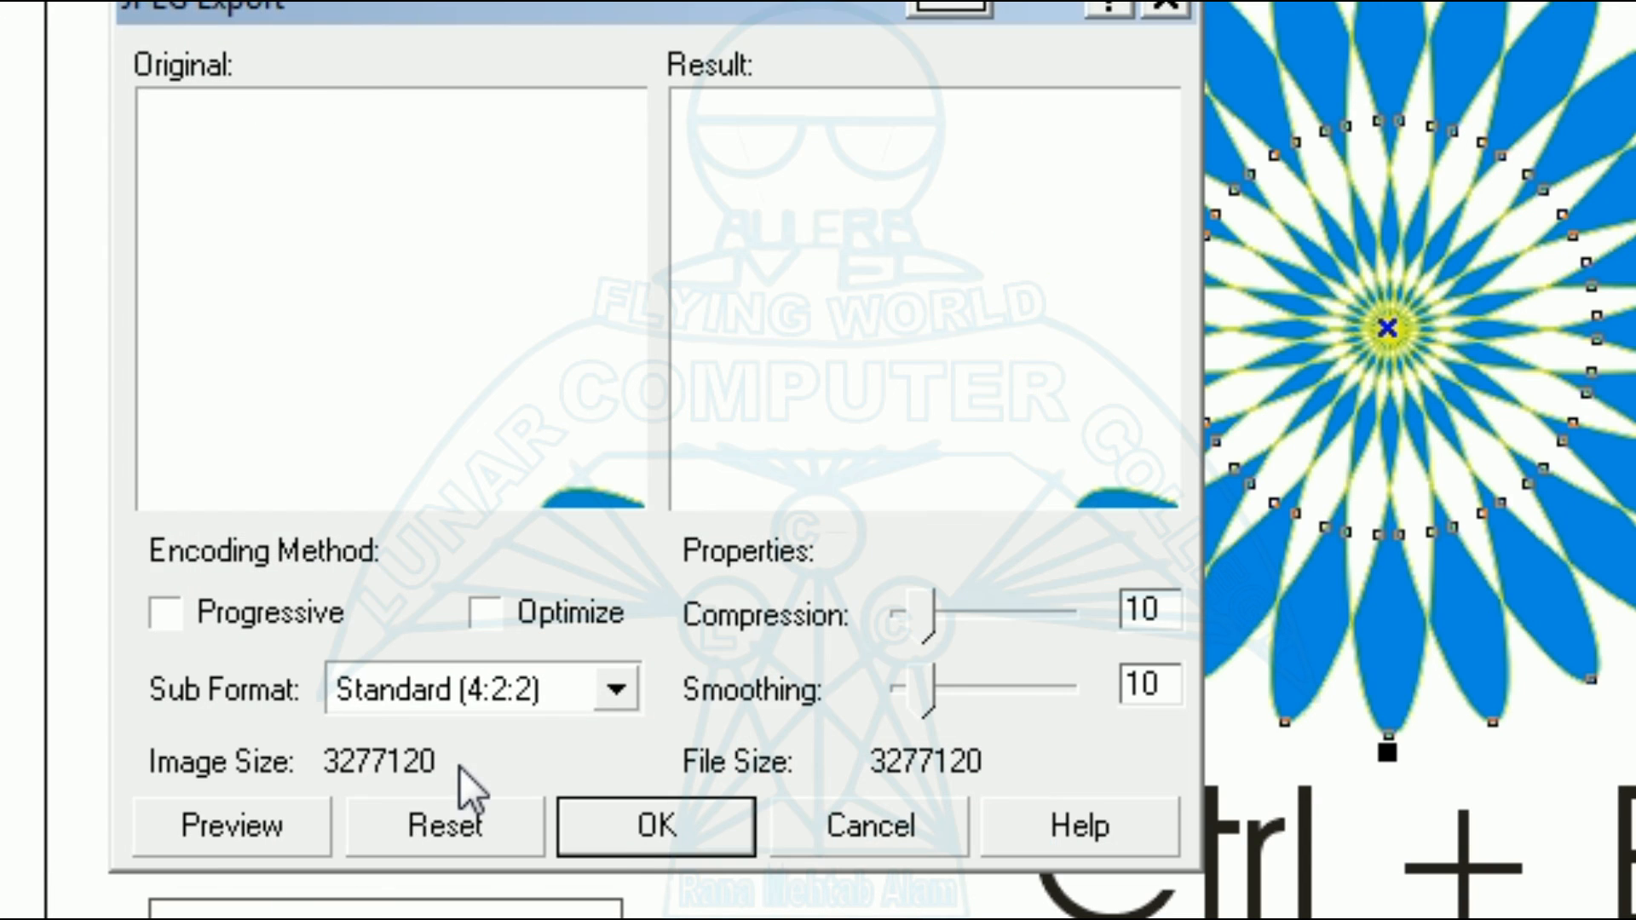
click(636, 831)
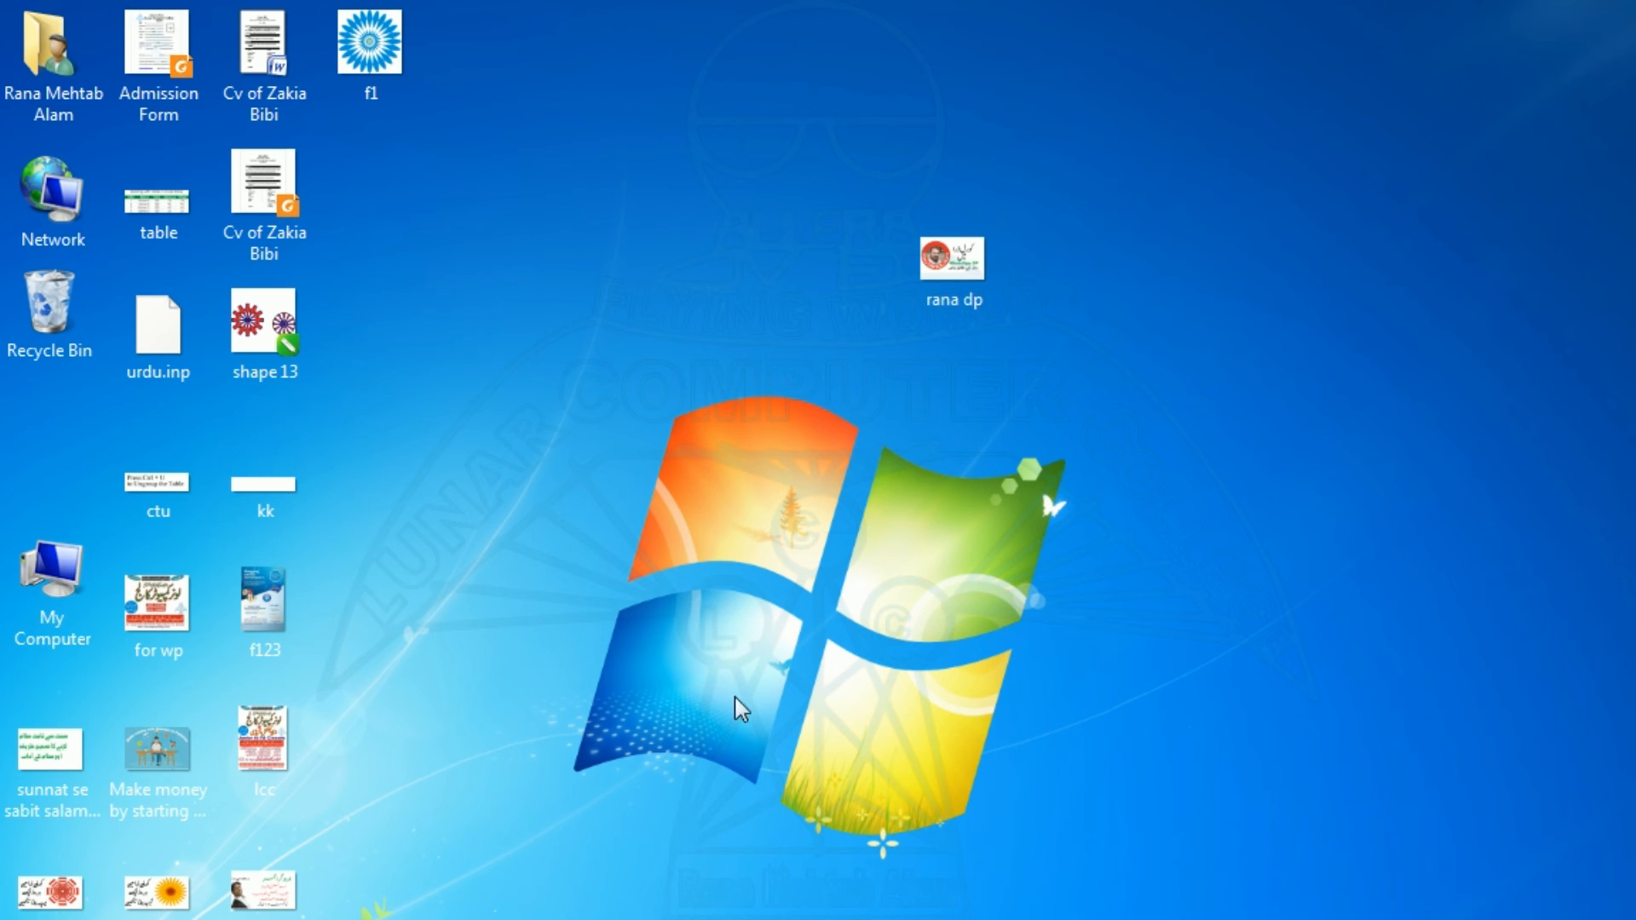
Move the exported f1 image to an empty area of the Windows desktop and open it to check the export.
drag(375, 49, 1302, 350)
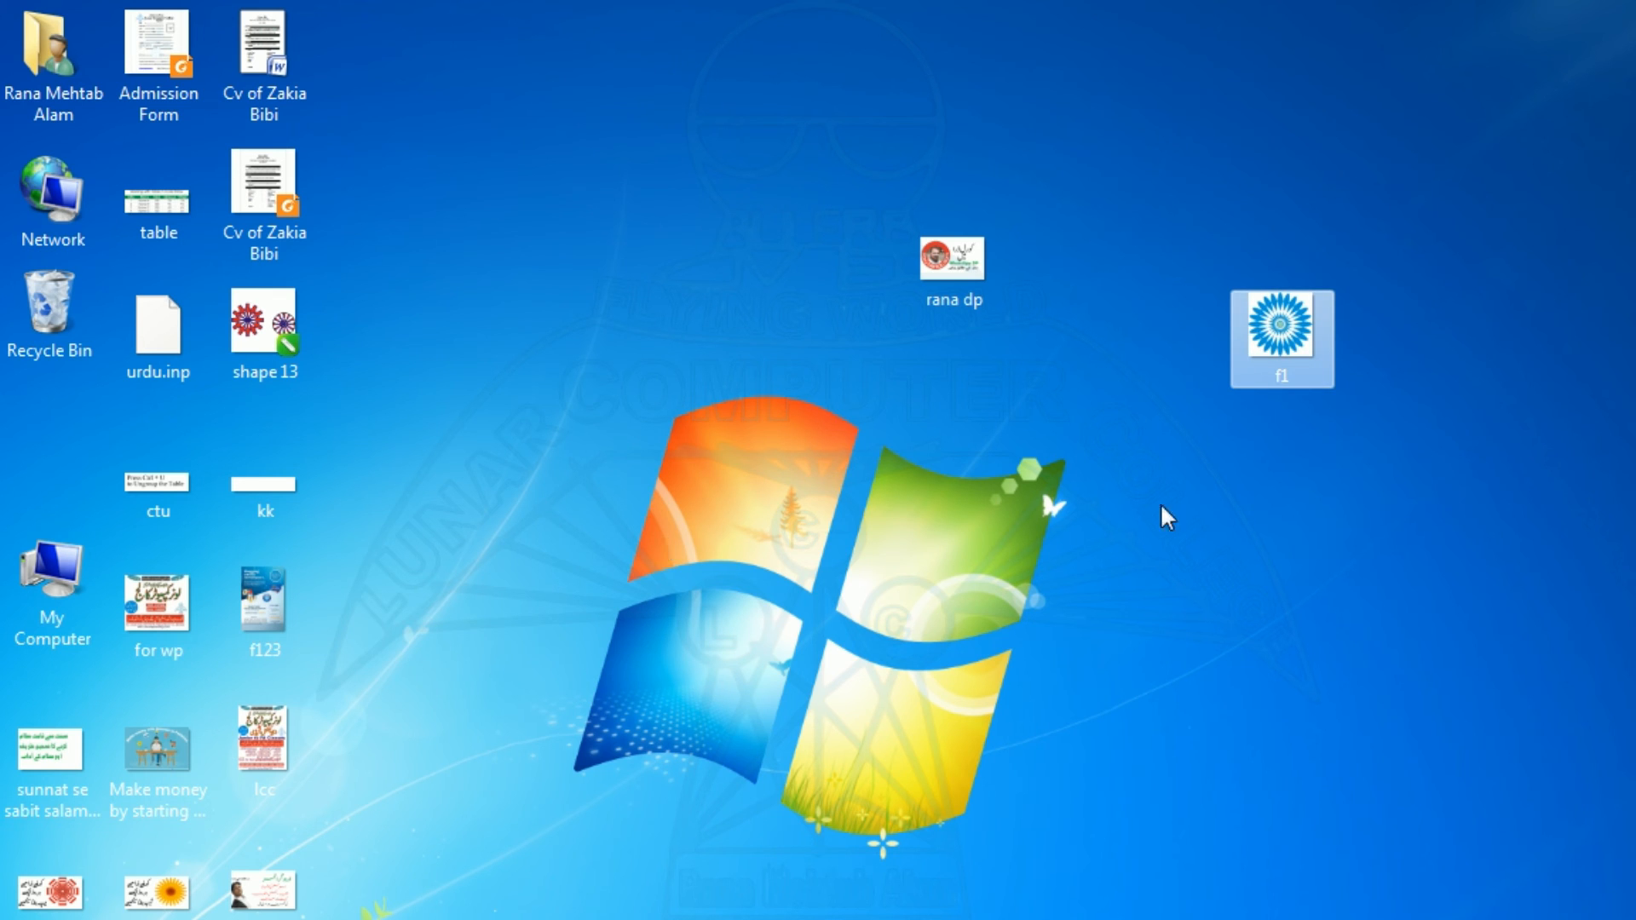
double_click(1315, 303)
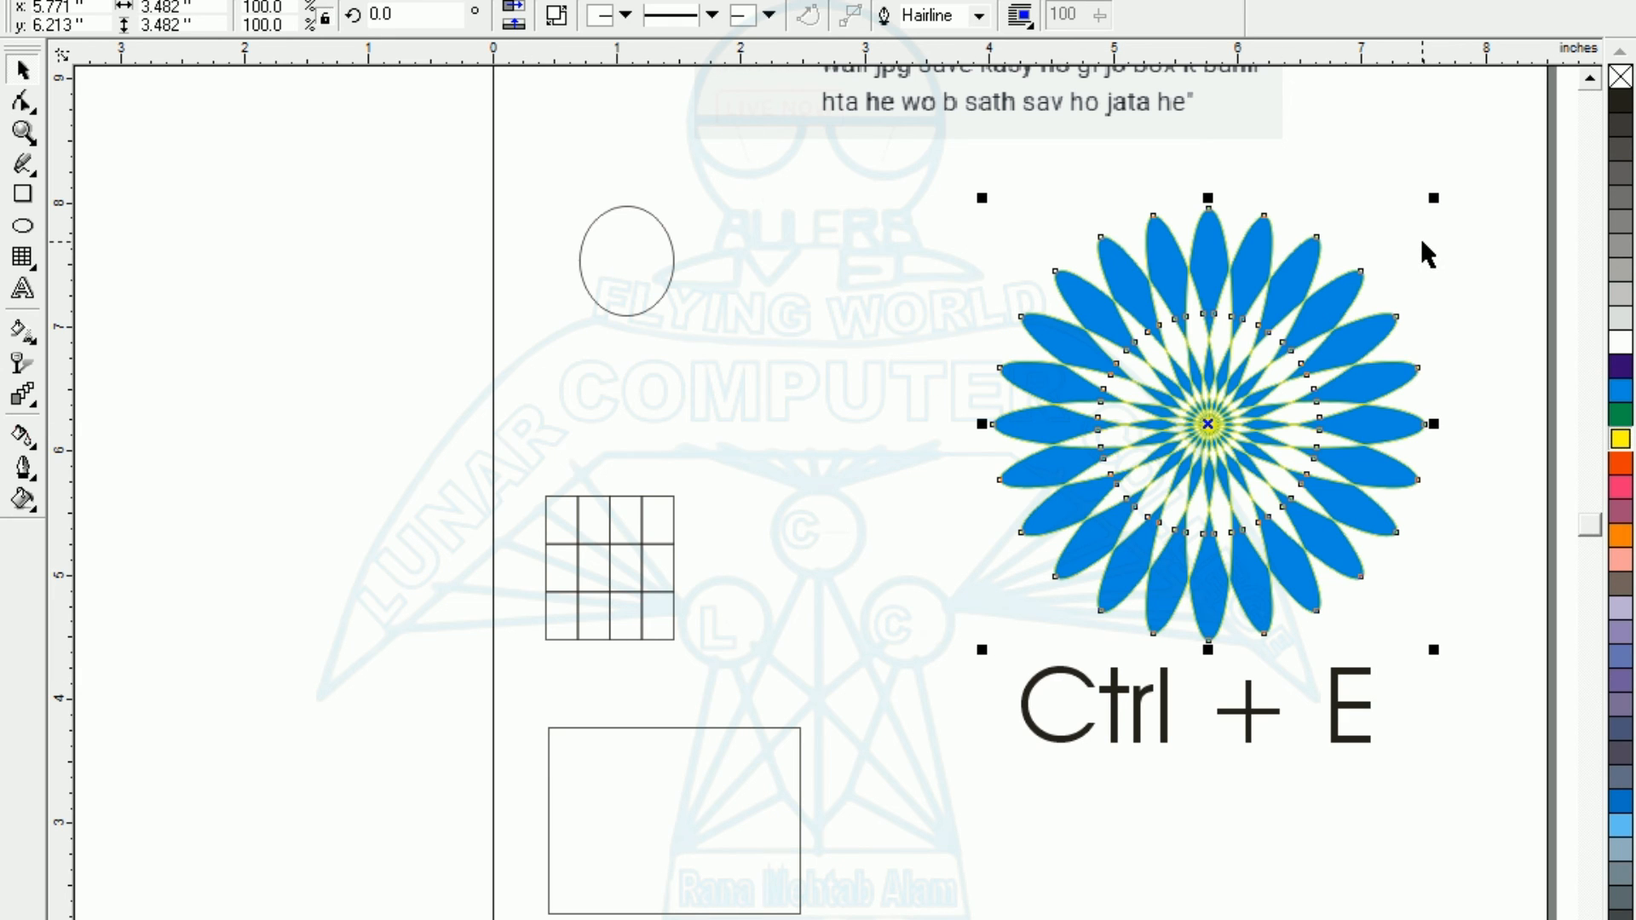
Back in CorelDRAW, view the whole page and select its comment image, ellipse, grid, rectangle, text and flower one after another.
key(shift+F4)
click(1250, 417)
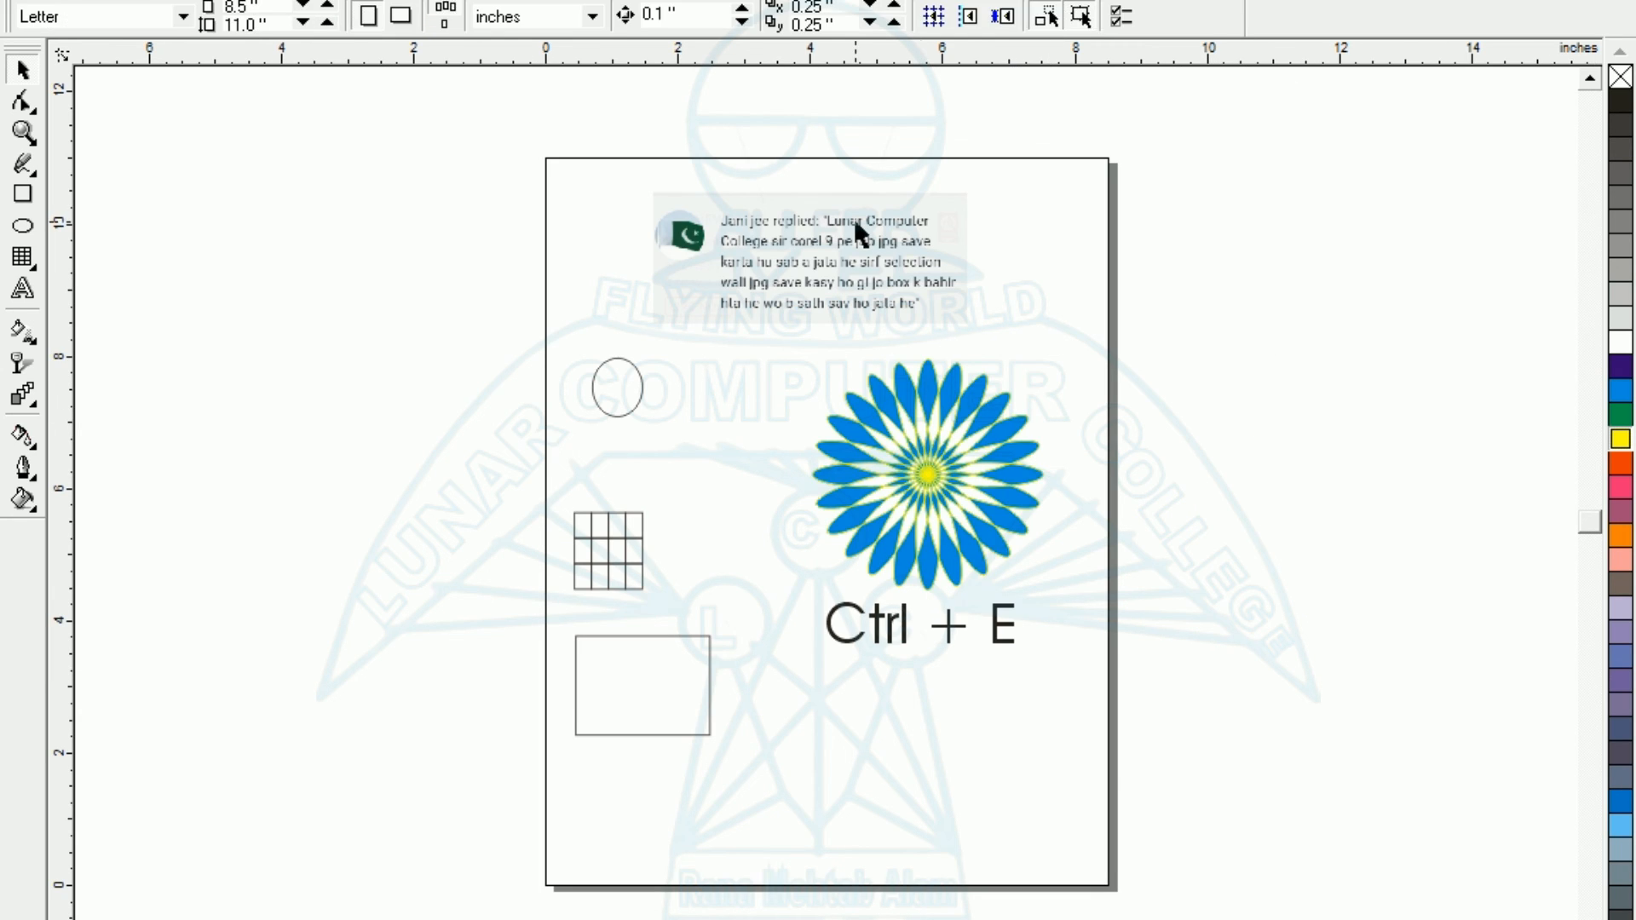
click(848, 239)
click(631, 382)
click(596, 554)
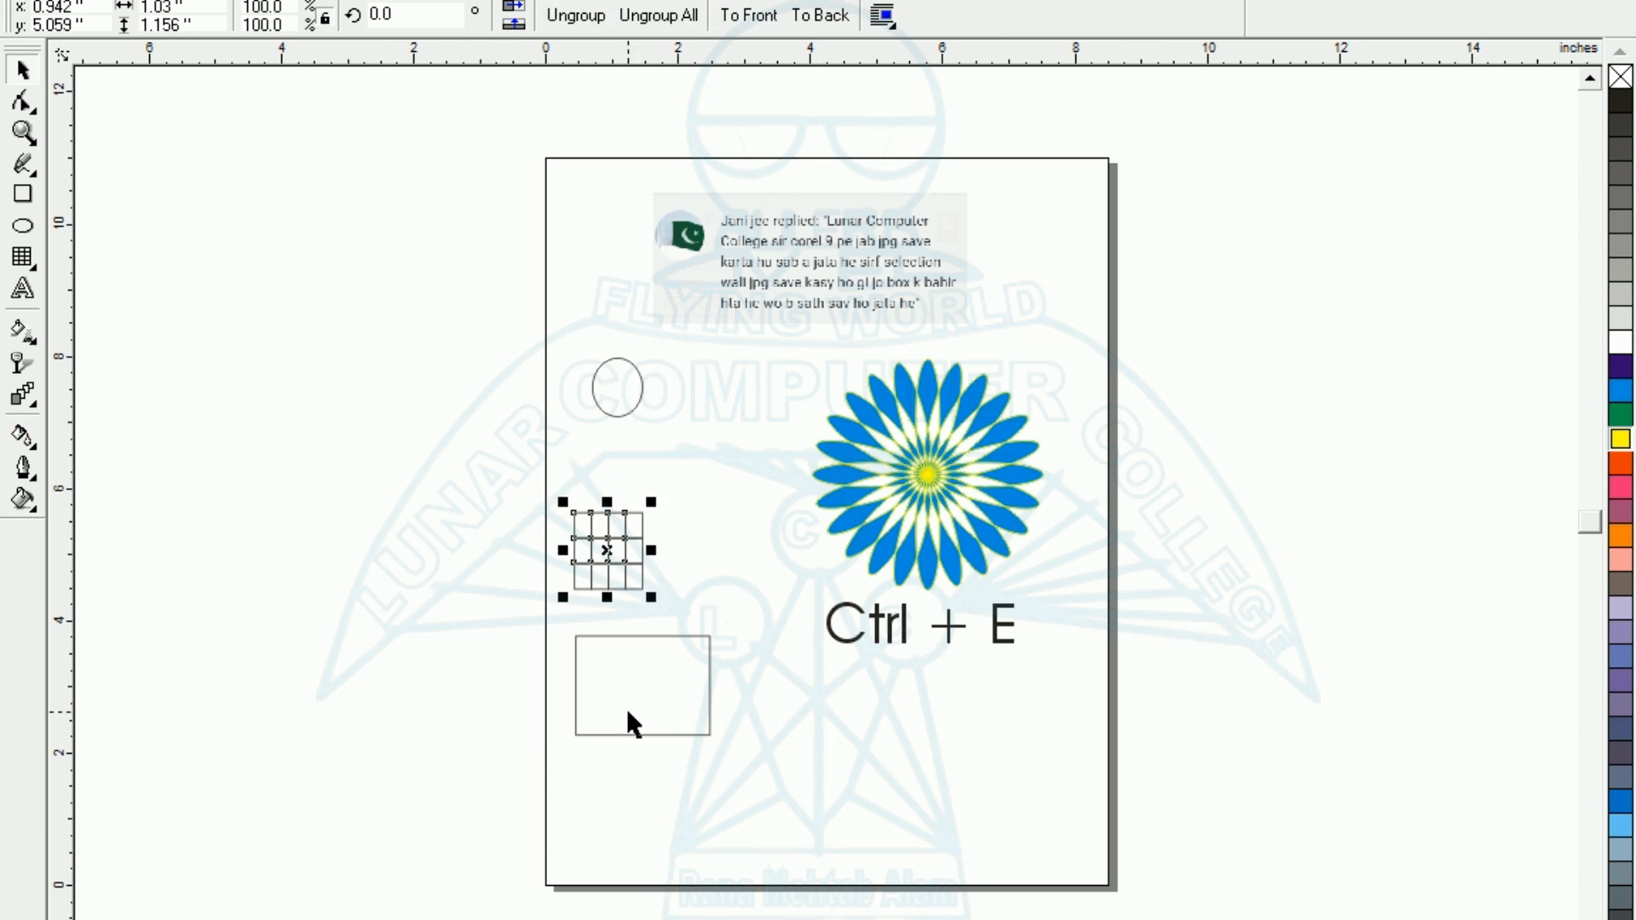
click(635, 709)
click(890, 645)
click(956, 465)
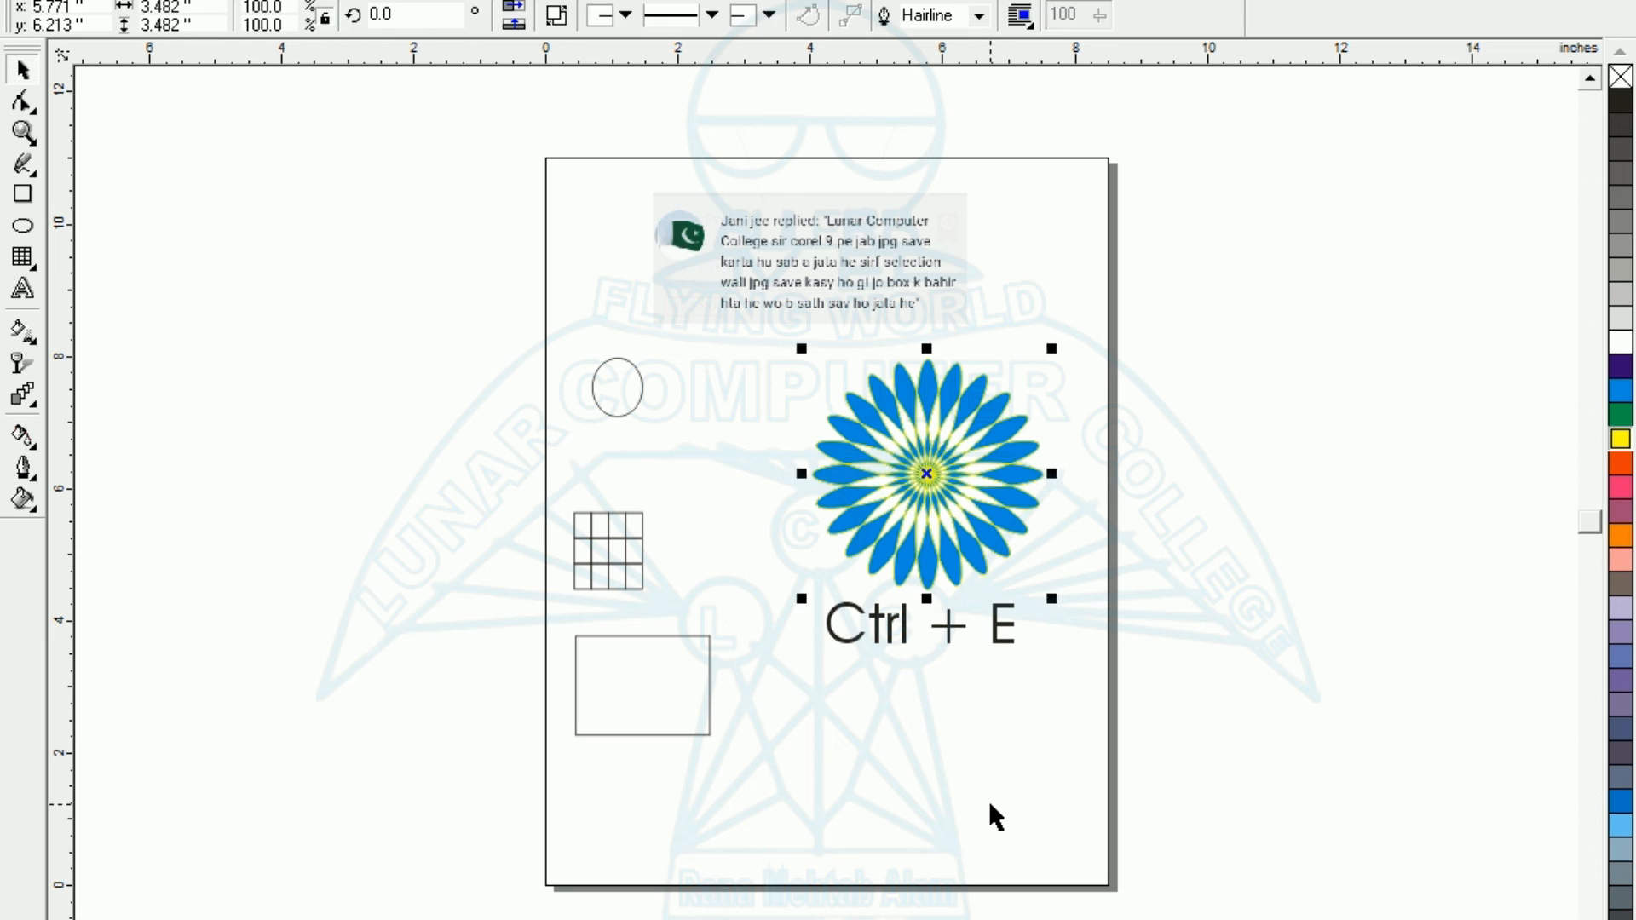
click(988, 800)
click(983, 524)
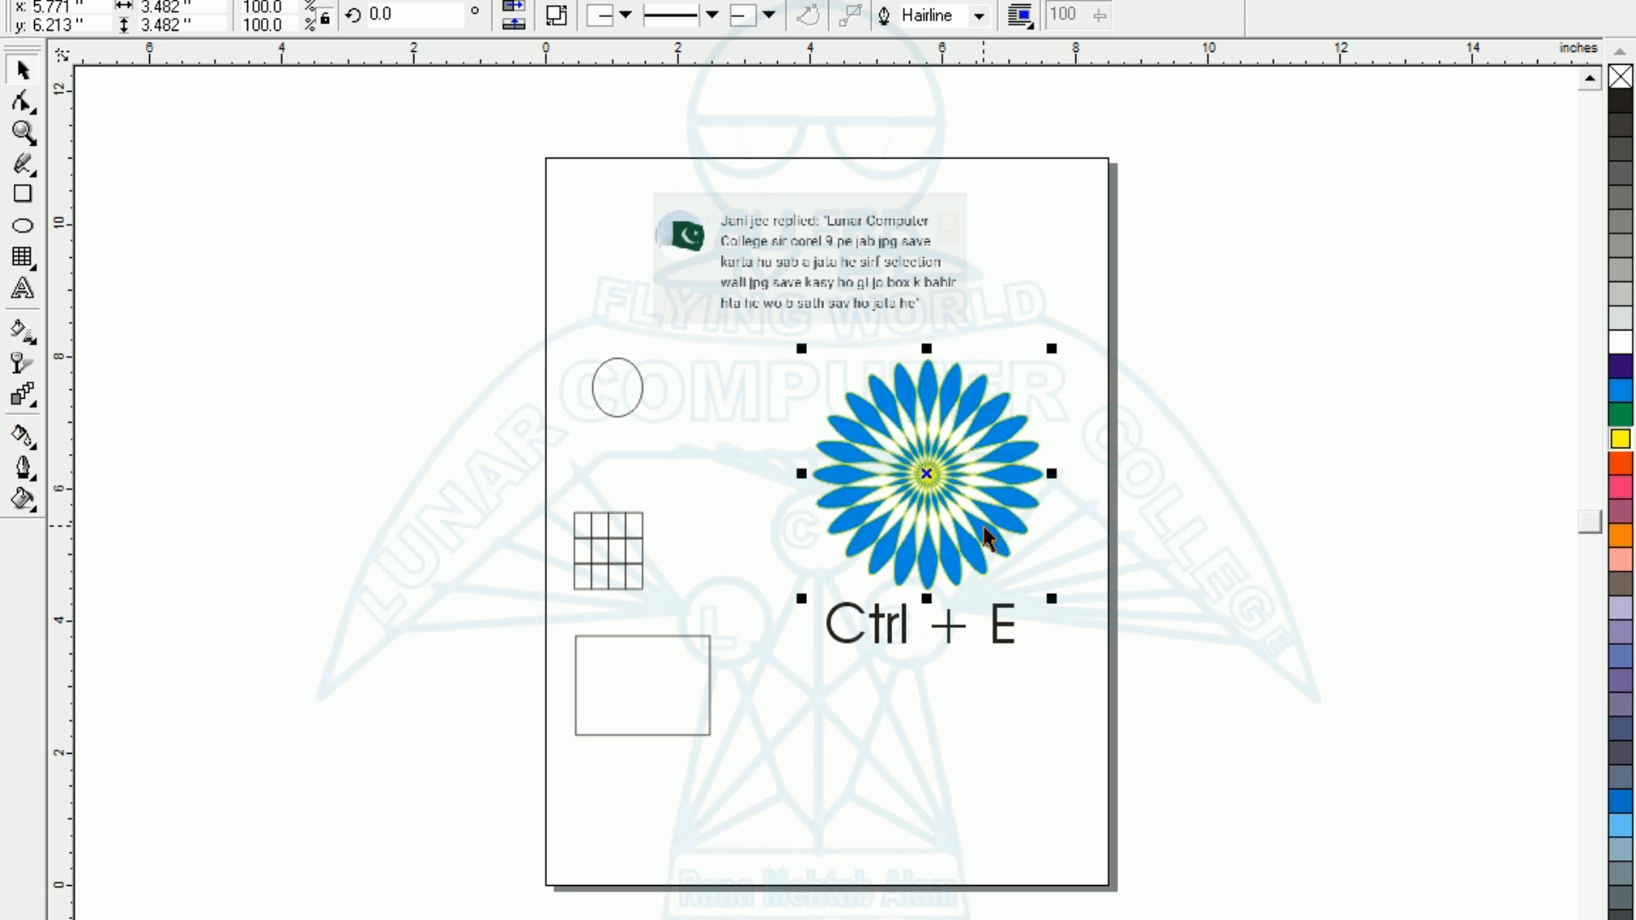
click(988, 800)
click(946, 549)
click(776, 799)
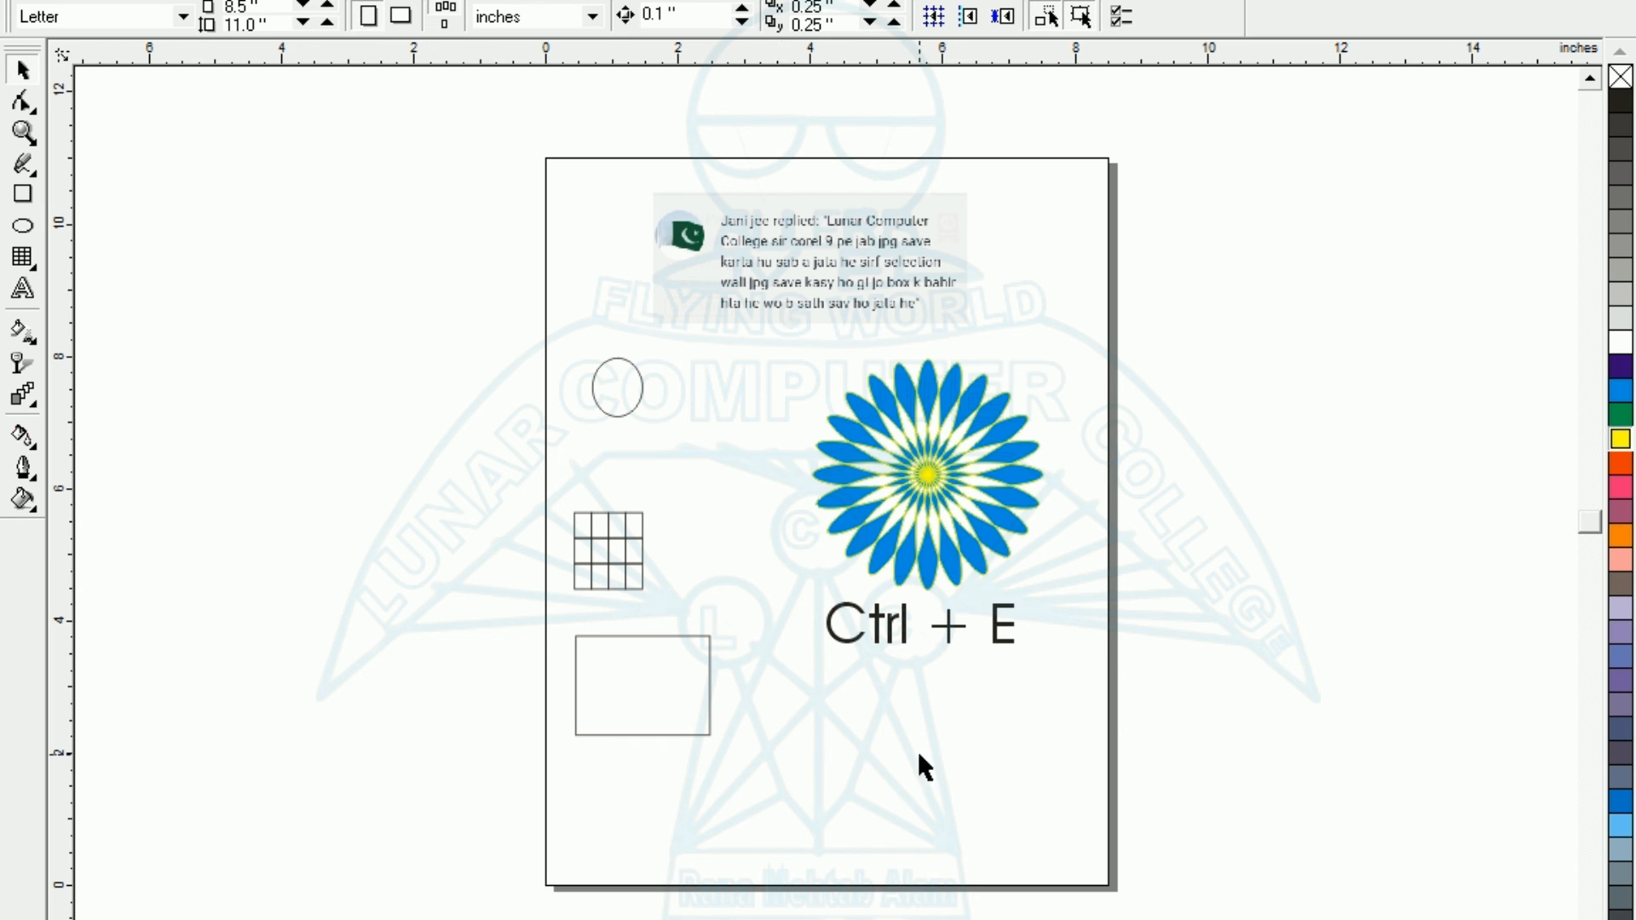